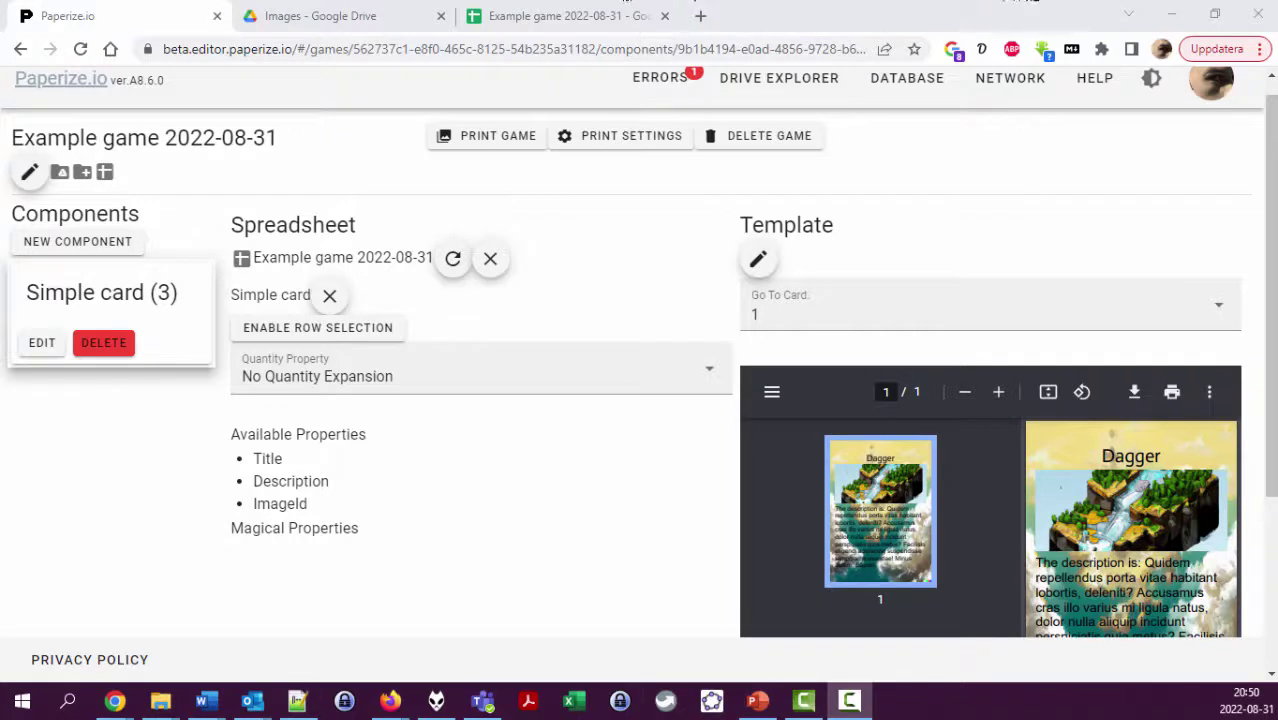
- Open the Simple card template's Title layer font settings: Actor, regular, size 16, black
{"action": "left_click", "coordinate": [630, 585]}
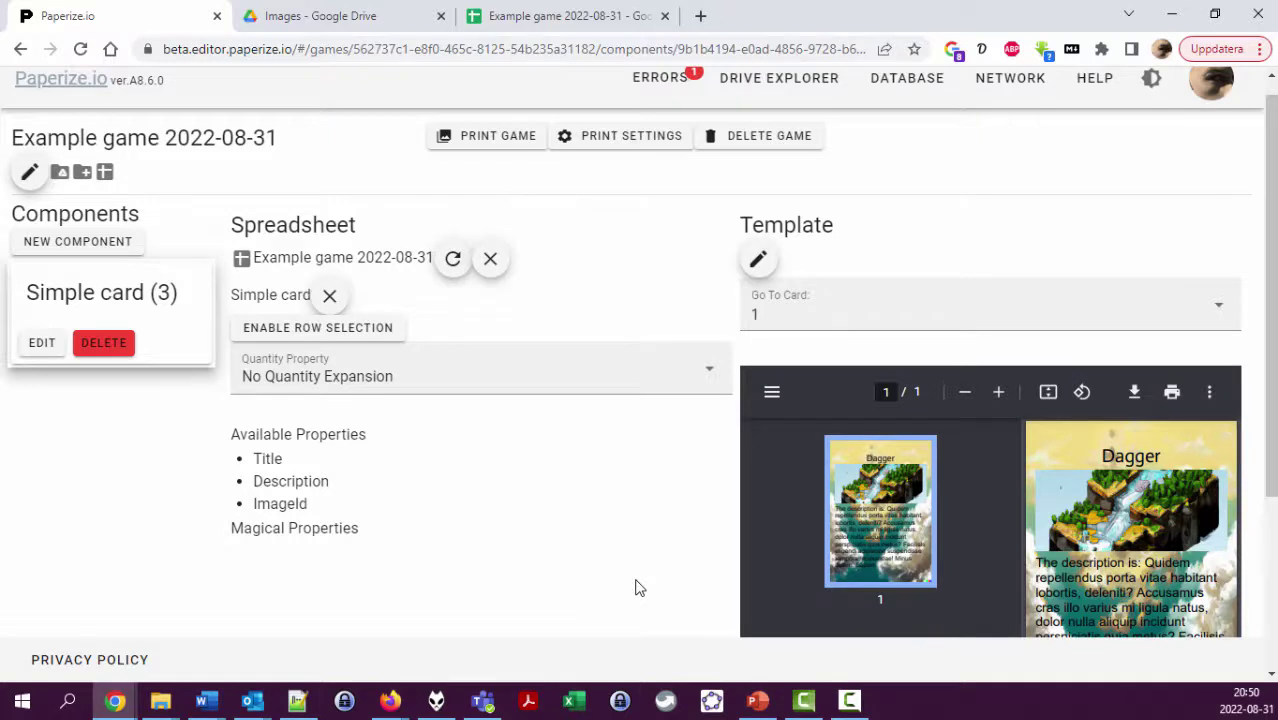
{"action": "left_click", "coordinate": [758, 264]}
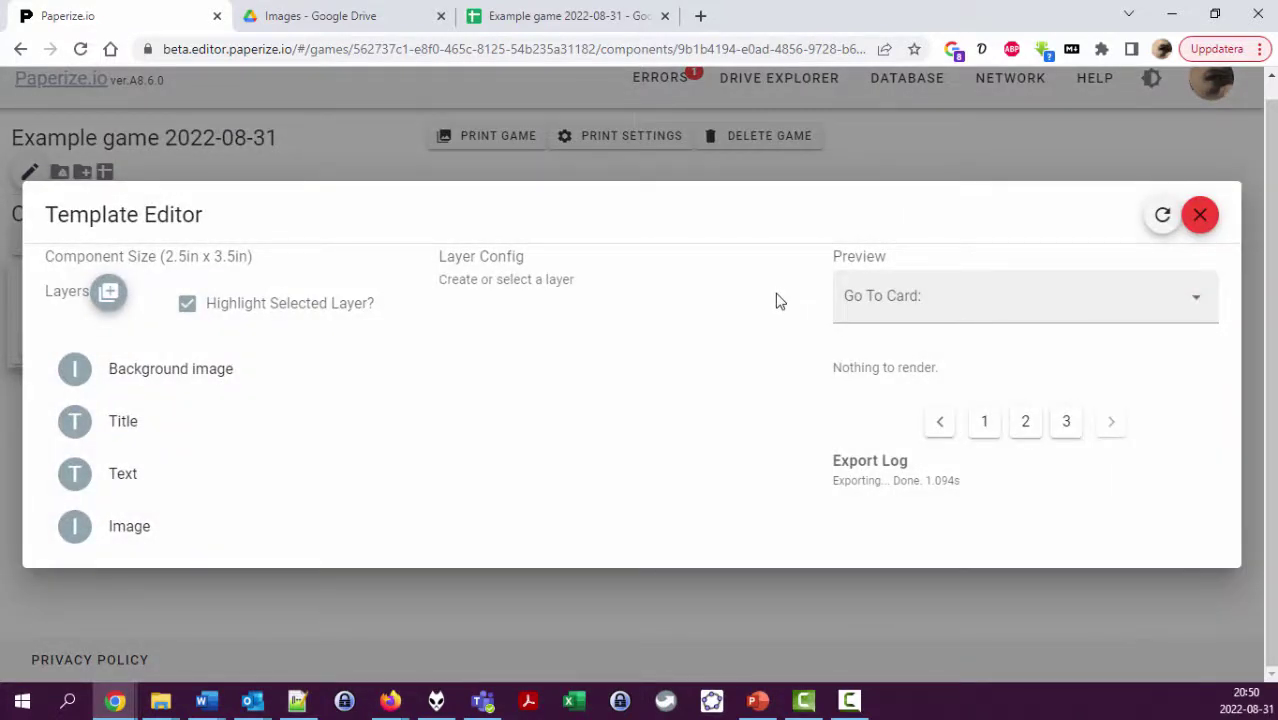
{"action": "left_click", "coordinate": [127, 437]}
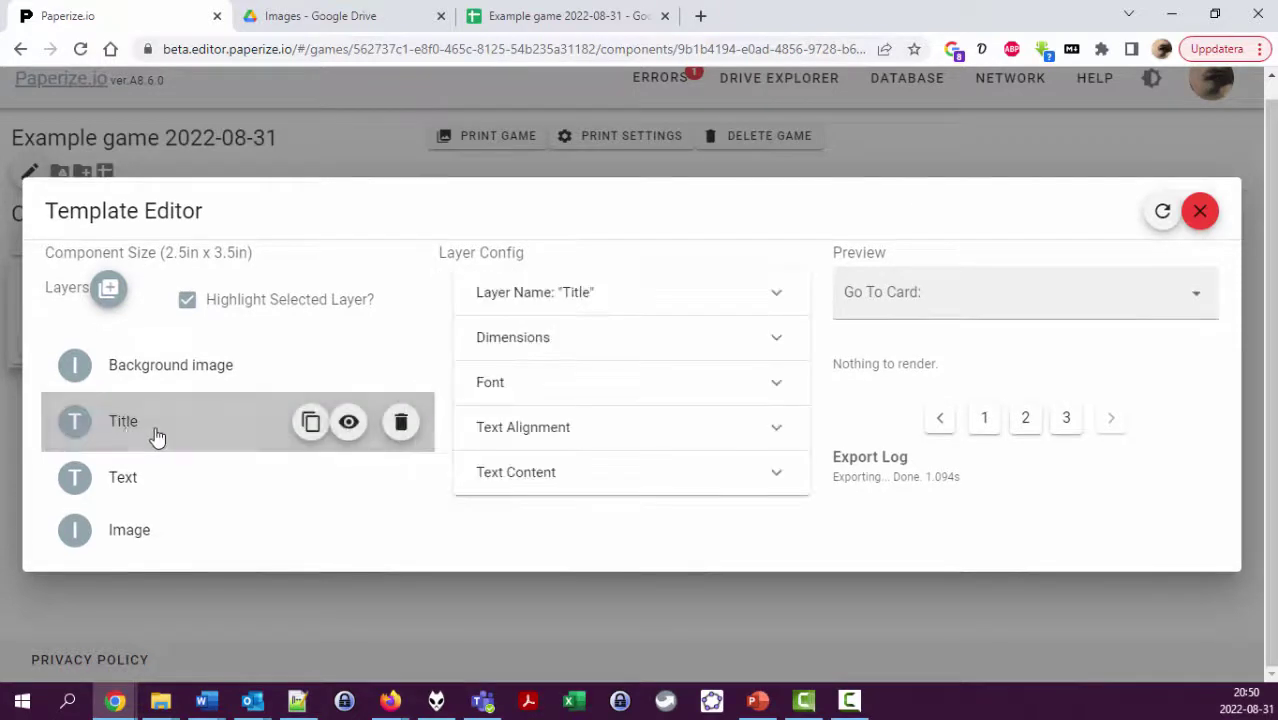
{"action": "left_click", "coordinate": [489, 384]}
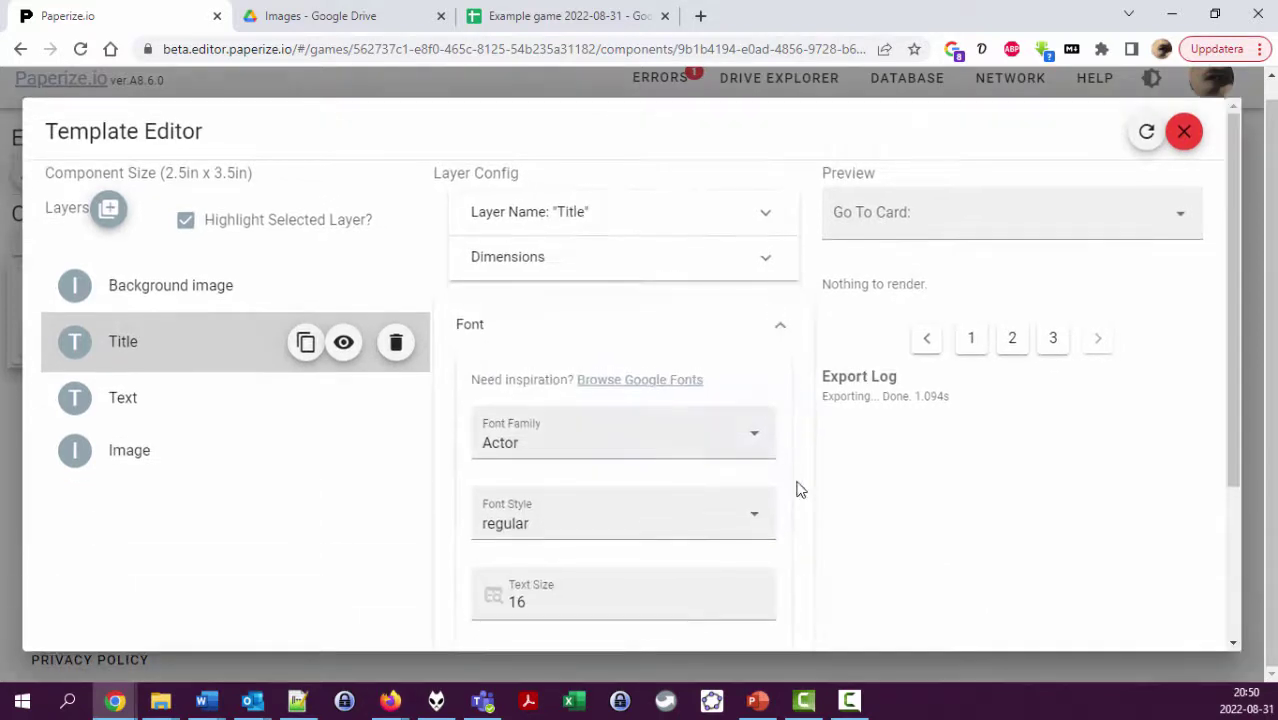
{"action": "scroll", "coordinate": [870, 505], "scroll_direction": "down", "scroll_amount": 3}
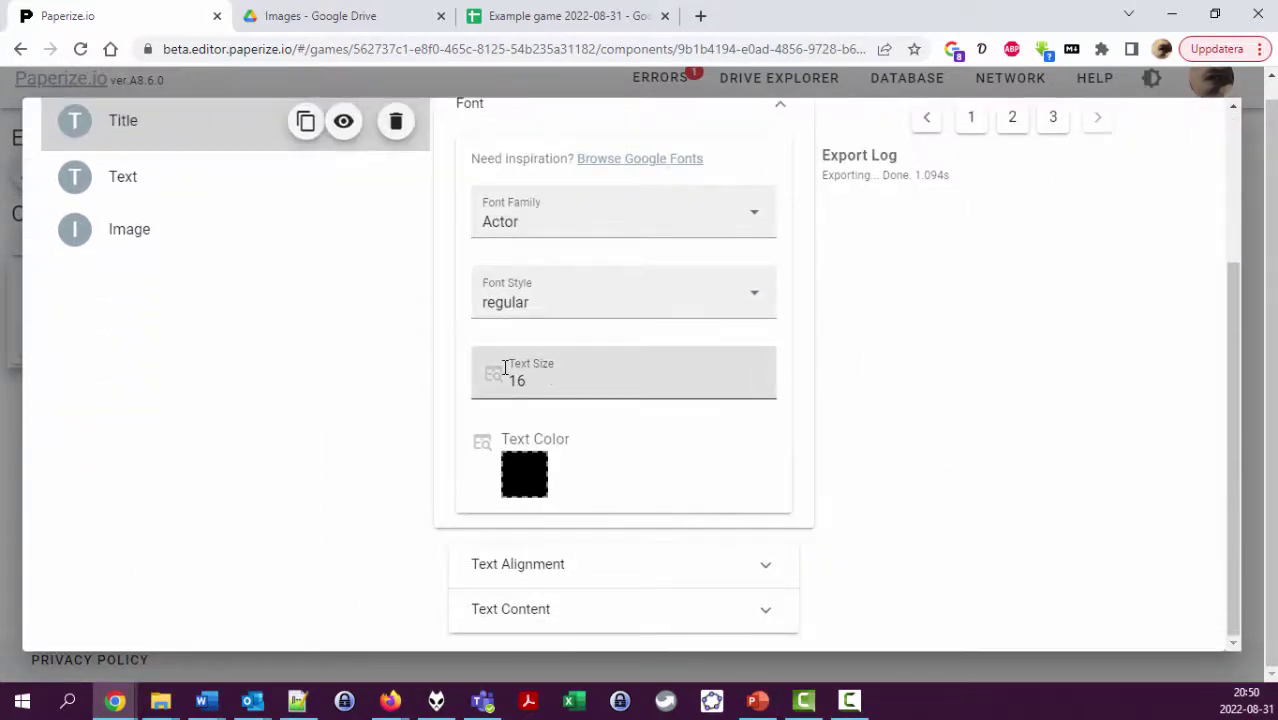
{"action": "mouse_move", "coordinate": [482, 449]}
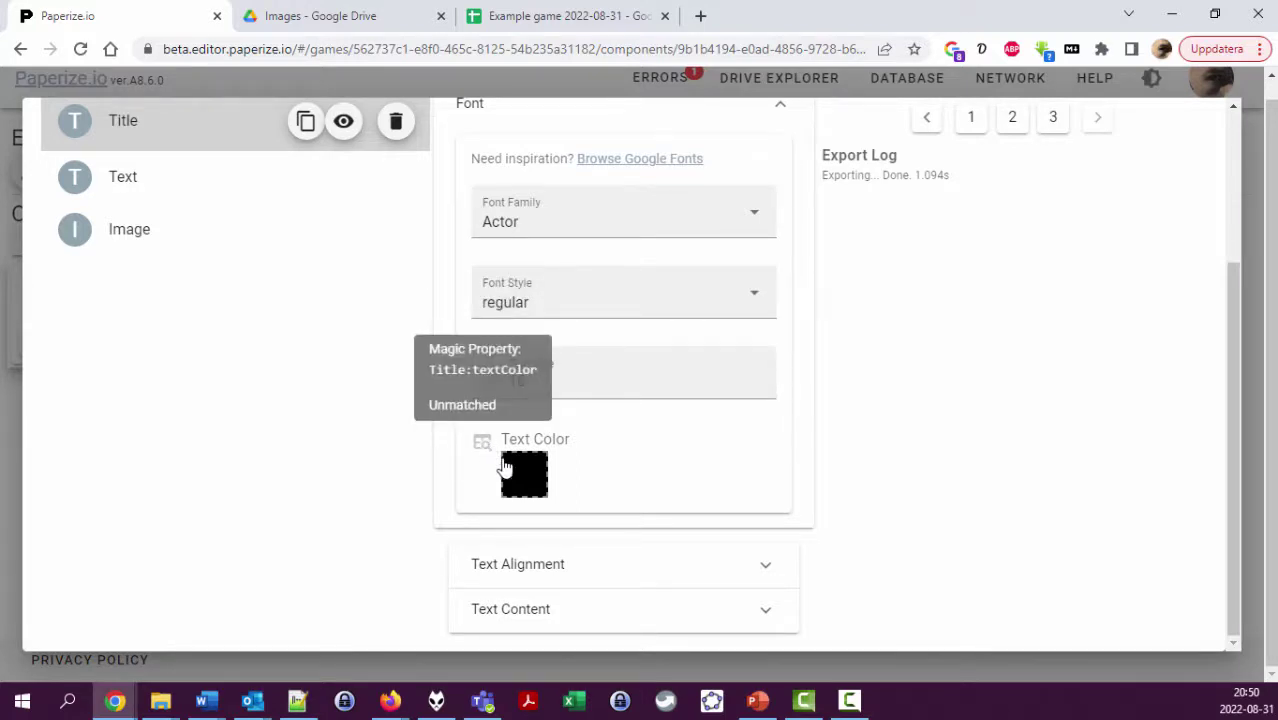
- Change the Title layer's text colour from black to red (#FB0000)
{"action": "left_click", "coordinate": [531, 485]}
{"action": "left_click", "coordinate": [683, 467]}
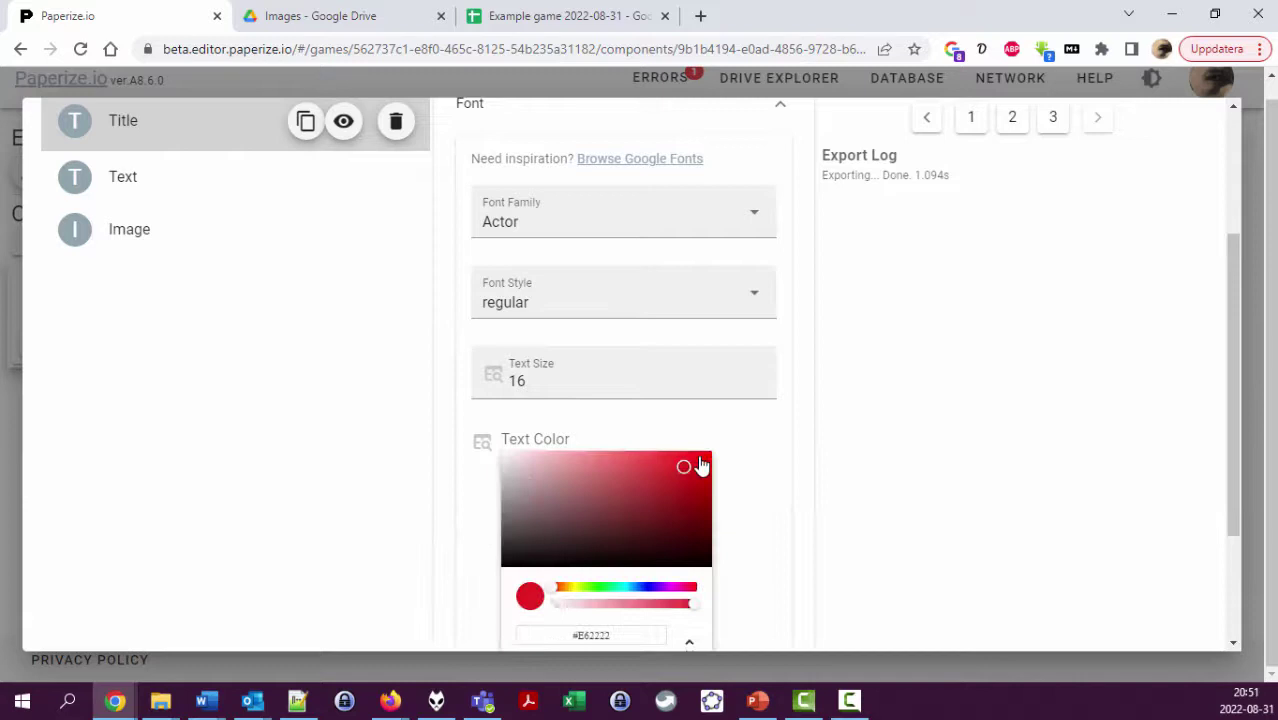
{"action": "scroll", "coordinate": [852, 445], "scroll_direction": "up", "scroll_amount": 3}
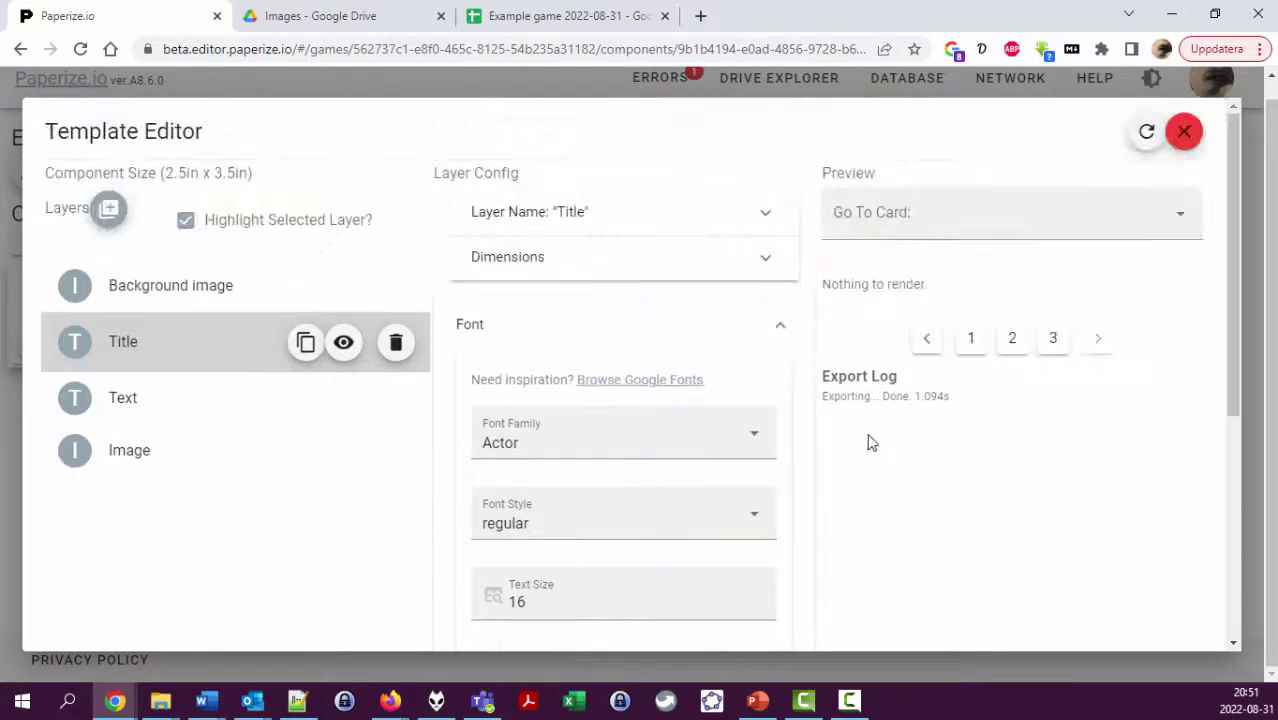
{"action": "scroll", "coordinate": [870, 474], "scroll_direction": "down", "scroll_amount": 4}
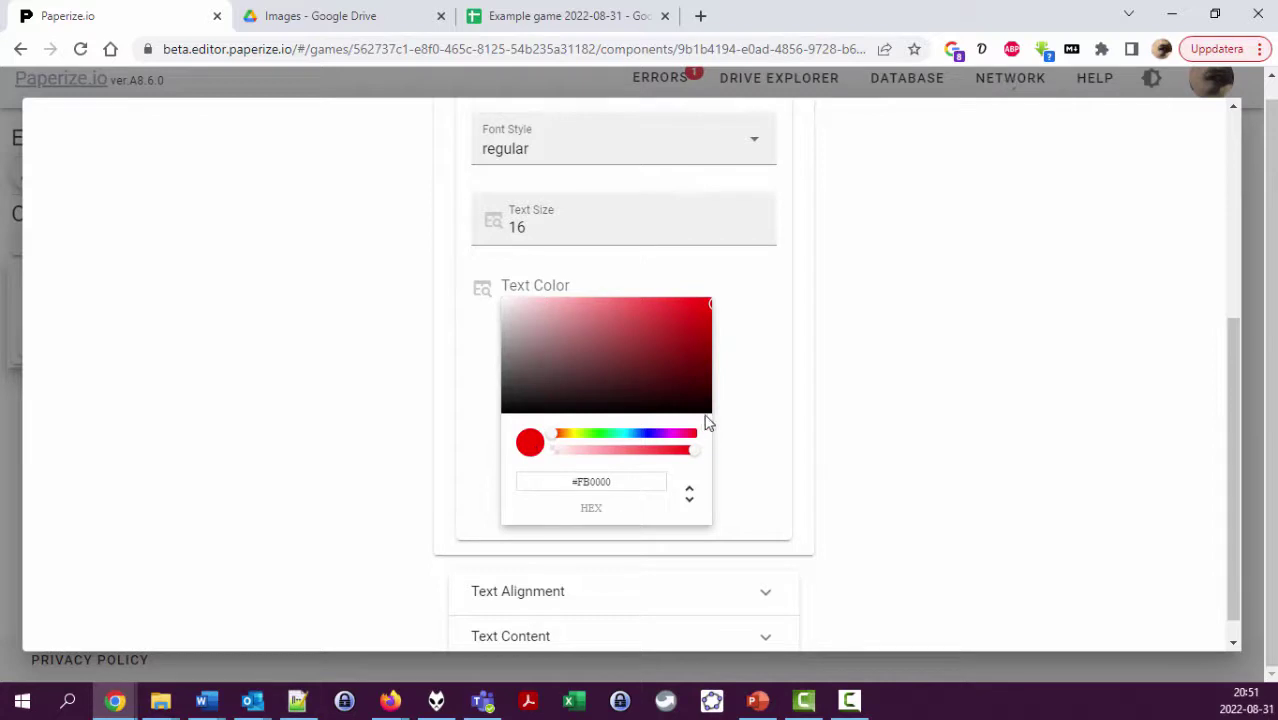
{"action": "scroll", "coordinate": [855, 388], "scroll_direction": "up", "scroll_amount": 4}
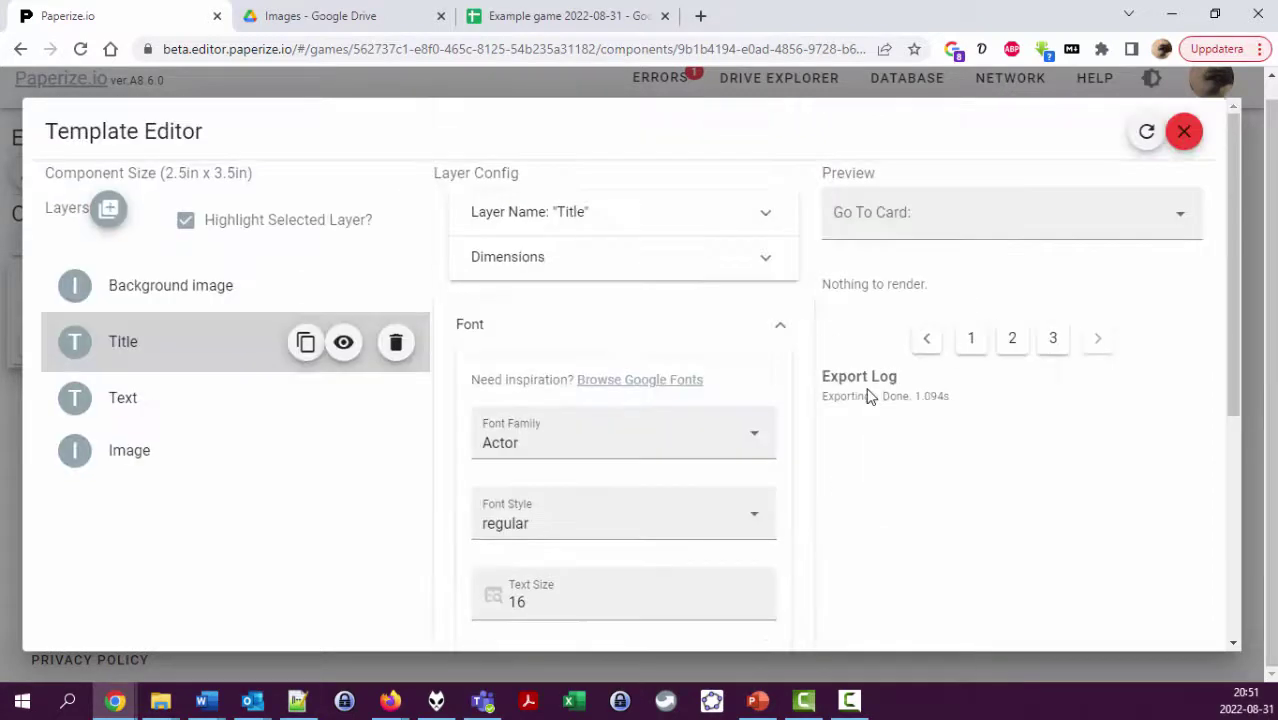
- Preview card 1 with the red Dagger title, turning off selected-layer highlighting
{"action": "left_click", "coordinate": [970, 341]}
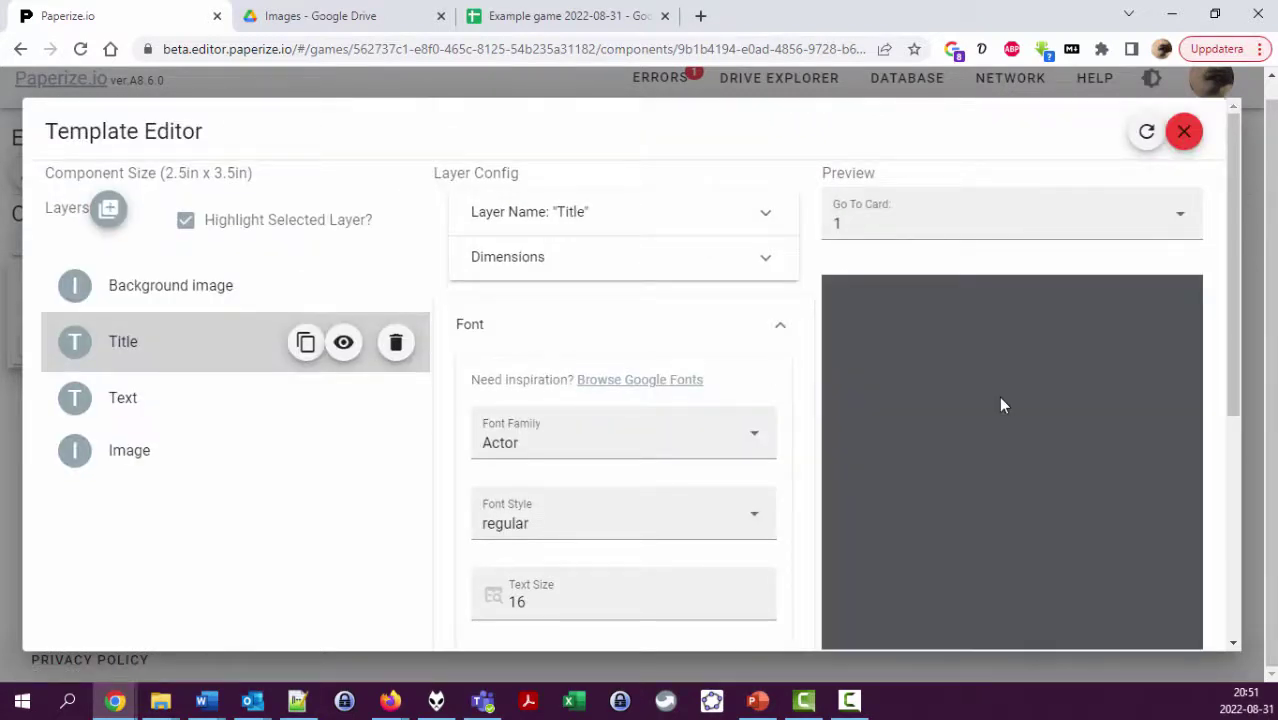
{"action": "scroll", "coordinate": [1003, 405], "scroll_direction": "down", "scroll_amount": 3}
{"action": "scroll", "coordinate": [1003, 400], "scroll_direction": "up", "scroll_amount": 2}
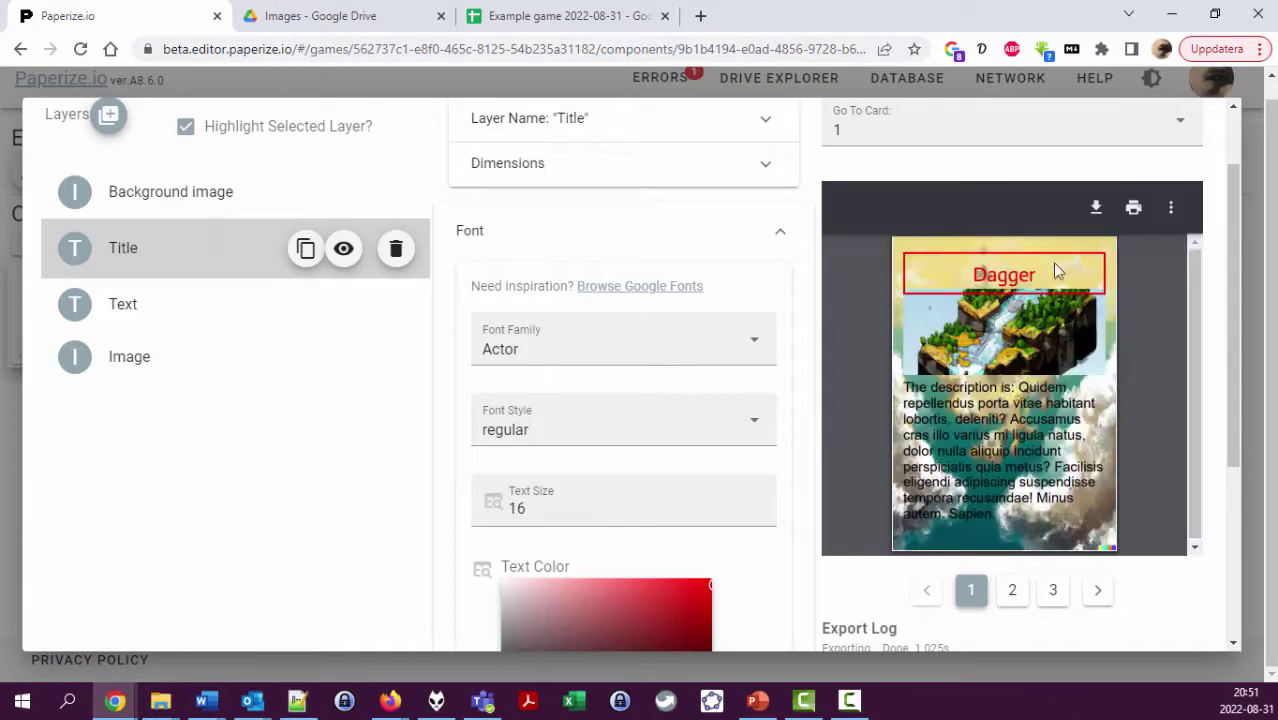
{"action": "left_click", "coordinate": [185, 126]}
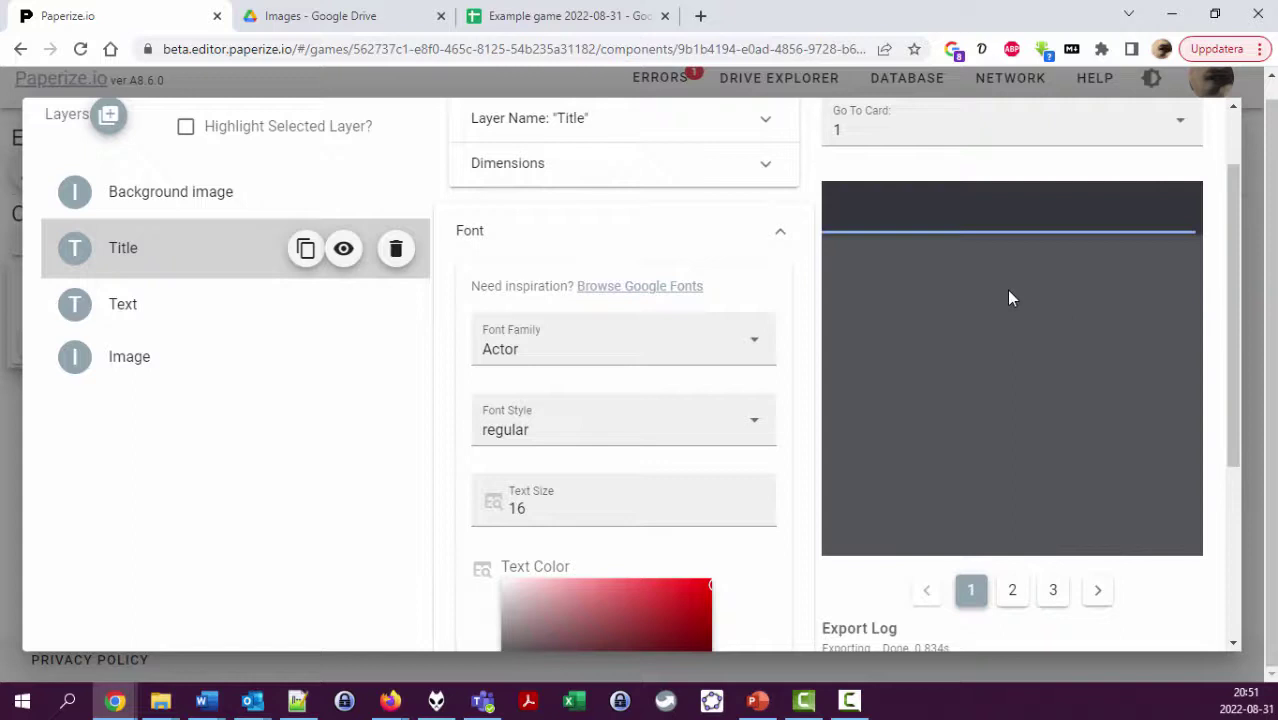
{"action": "scroll", "coordinate": [653, 388], "scroll_direction": "down", "scroll_amount": 3}
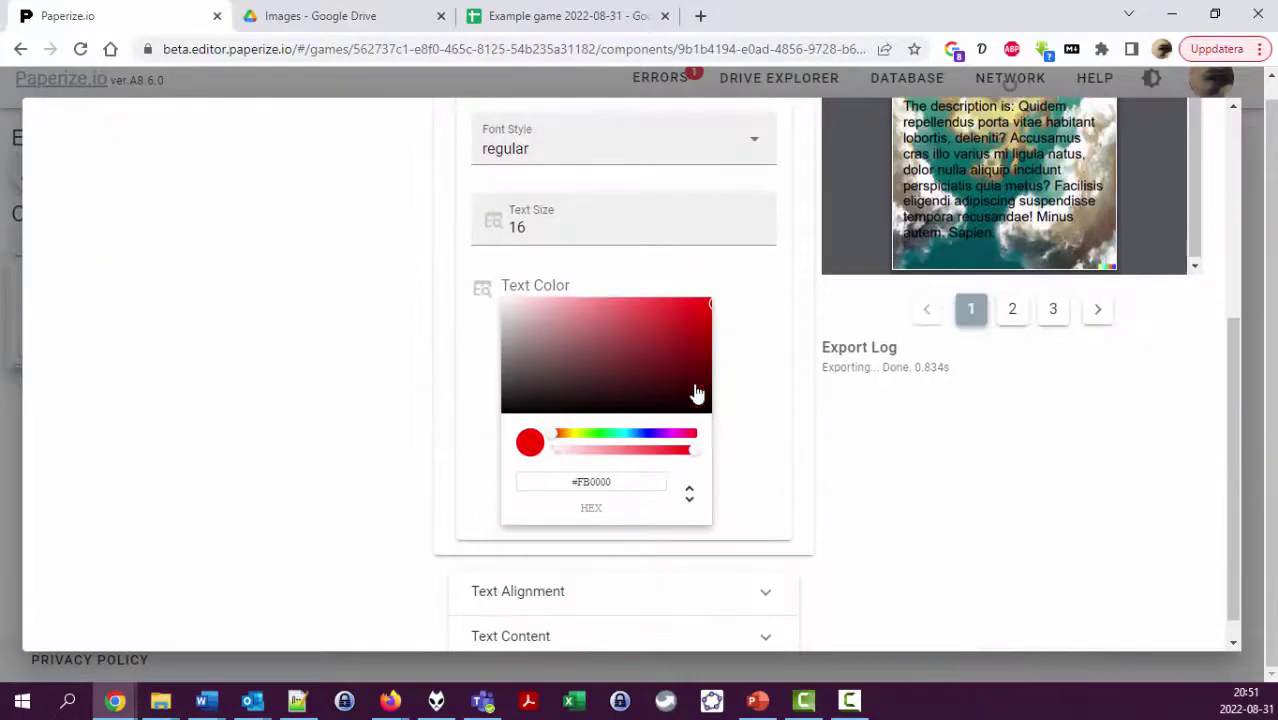
{"action": "mouse_move", "coordinate": [482, 290]}
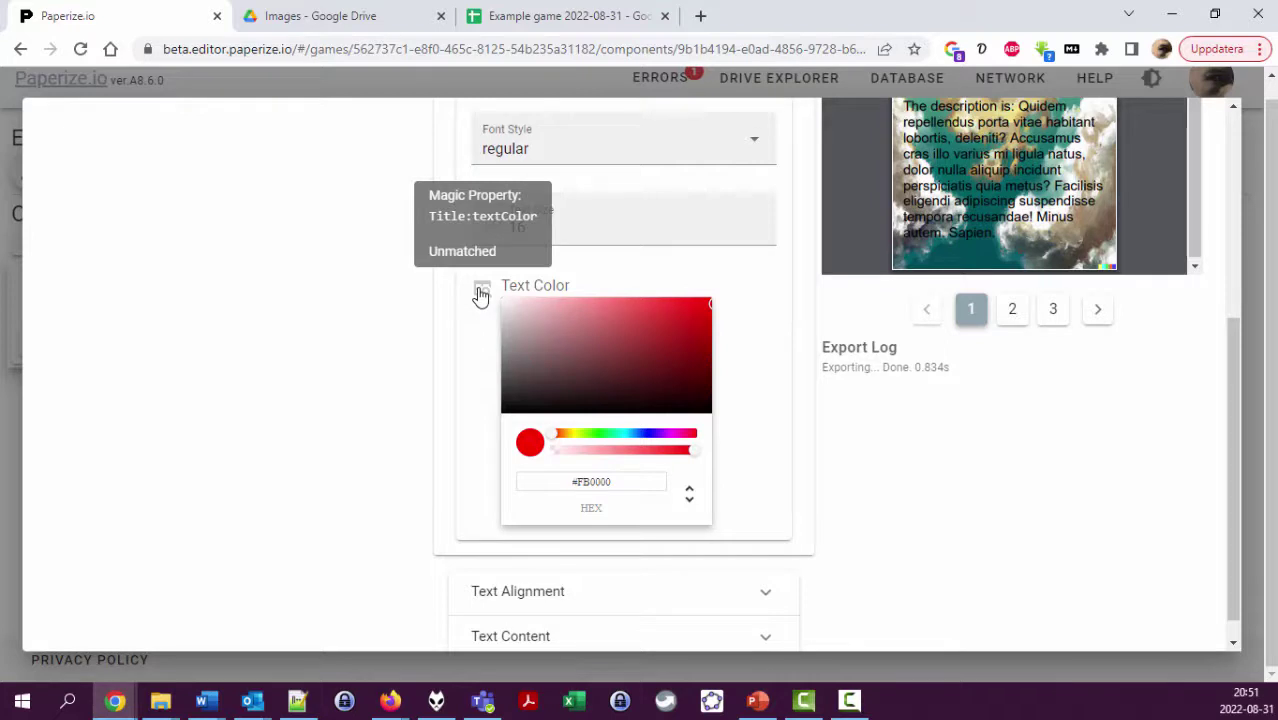
- Add a Title:textColor column header in cell D1 of the Simple card sheet
{"action": "left_click", "coordinate": [584, 18]}
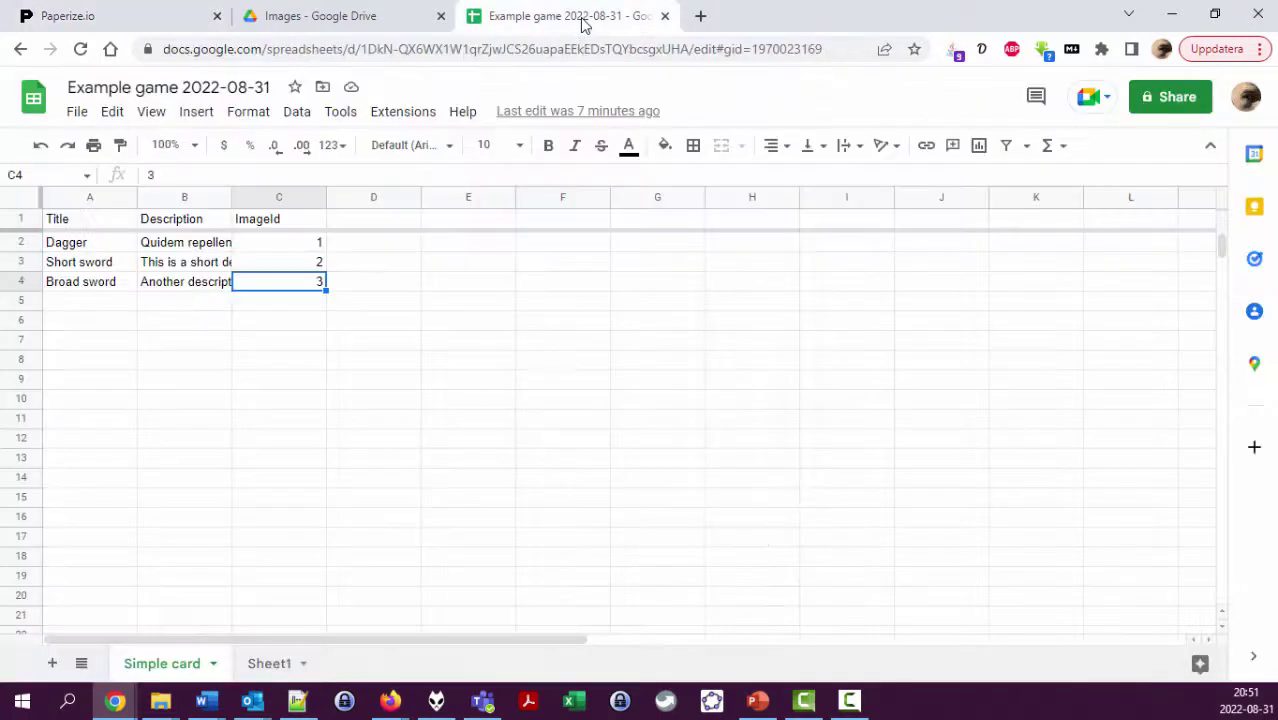
{"action": "left_click", "coordinate": [375, 220]}
{"action": "type", "text": "Ti"}
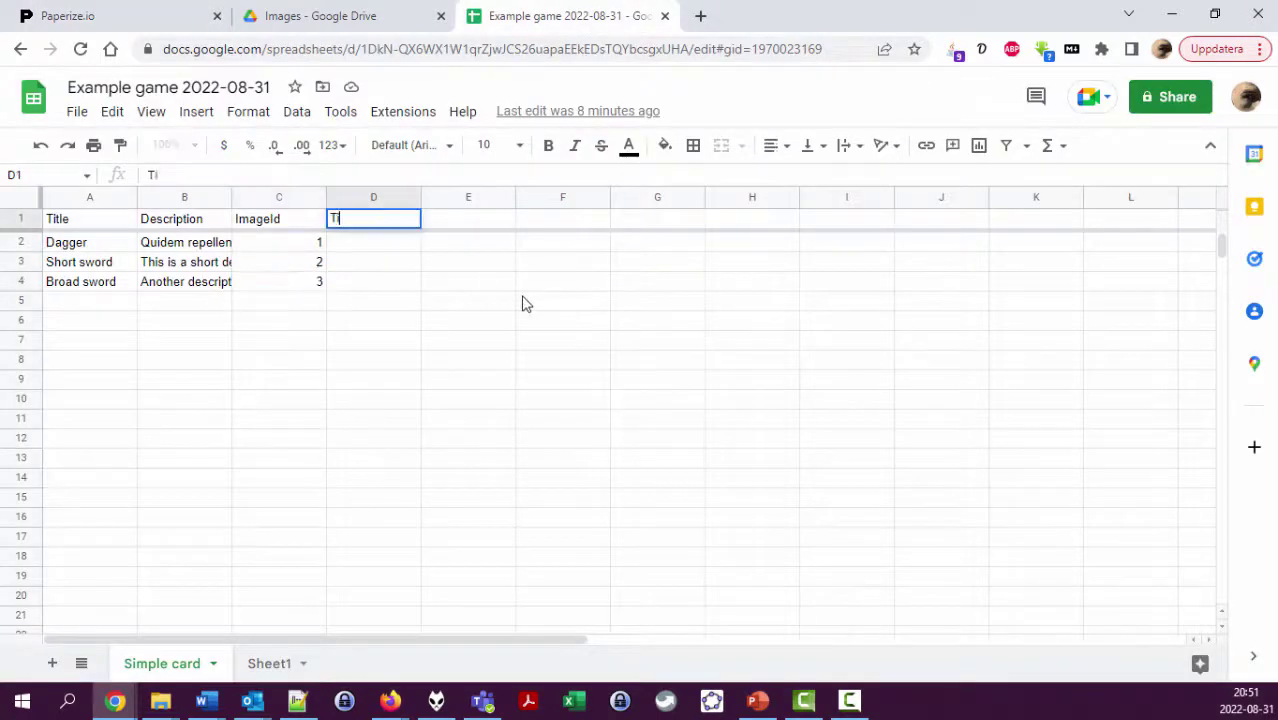
{"action": "type", "text": "tle:textColor"}
{"action": "key", "text": "Return"}
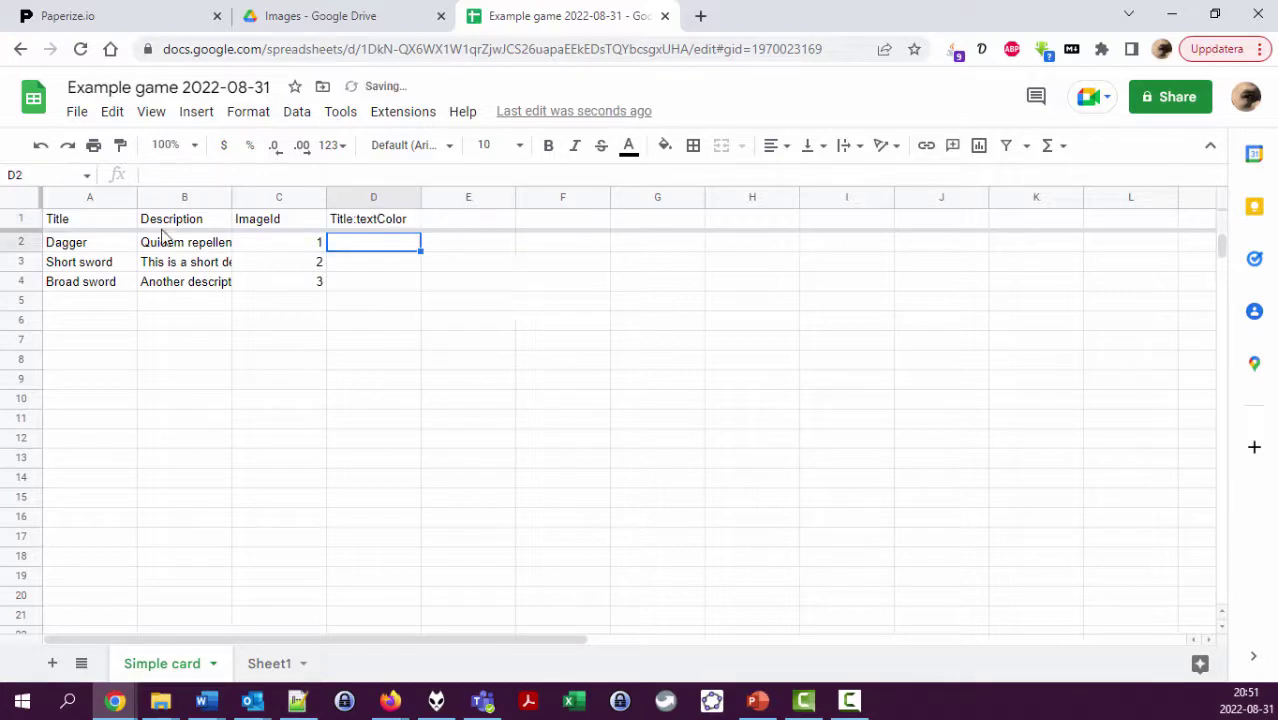
{"action": "left_click", "coordinate": [136, 22]}
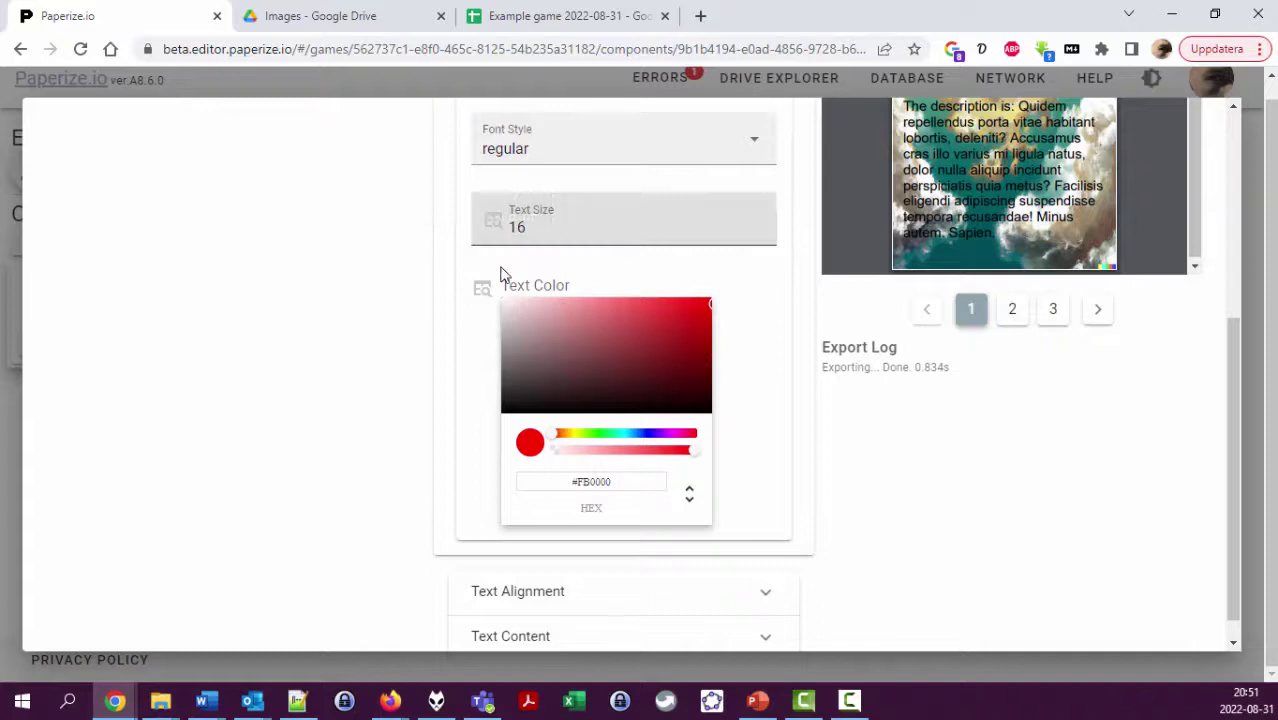
{"action": "left_click", "coordinate": [552, 20]}
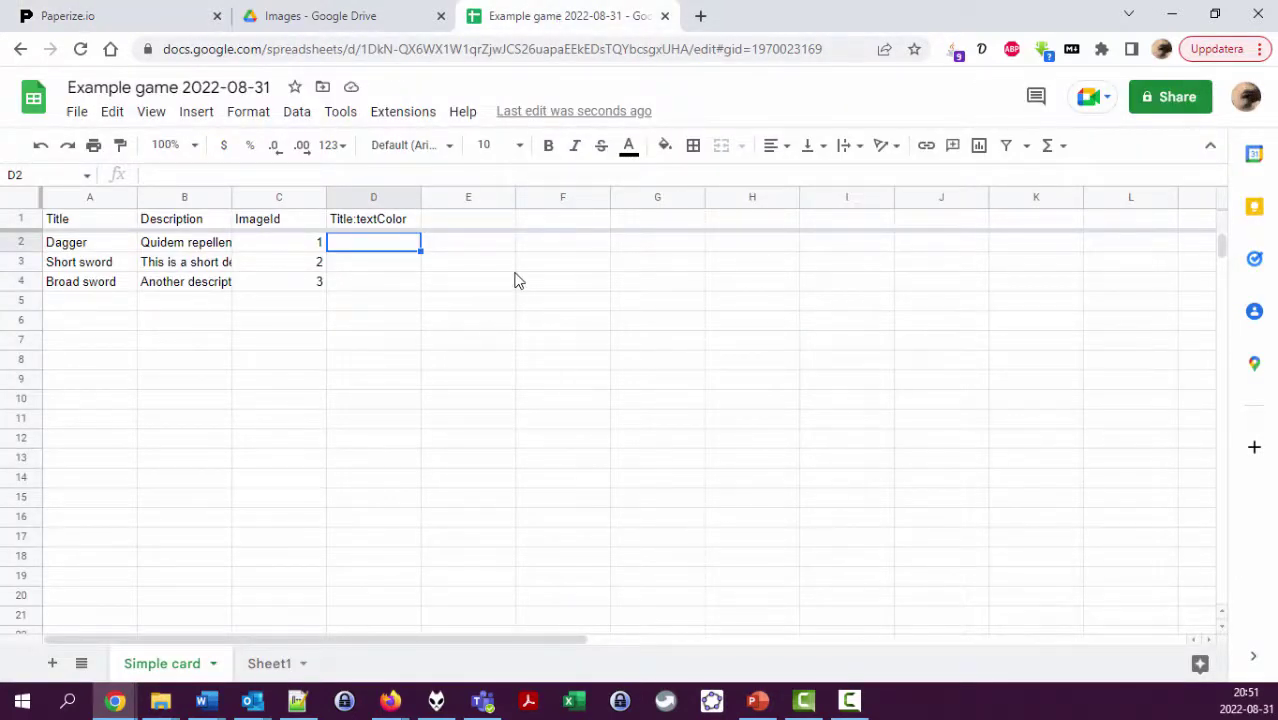
- Enter Pink, Red and Blue as title colours for Dagger, Short sword and Broad sword
{"action": "type", "text": "Pink"}
{"action": "key", "text": "Return"}
{"action": "type", "text": "Red"}
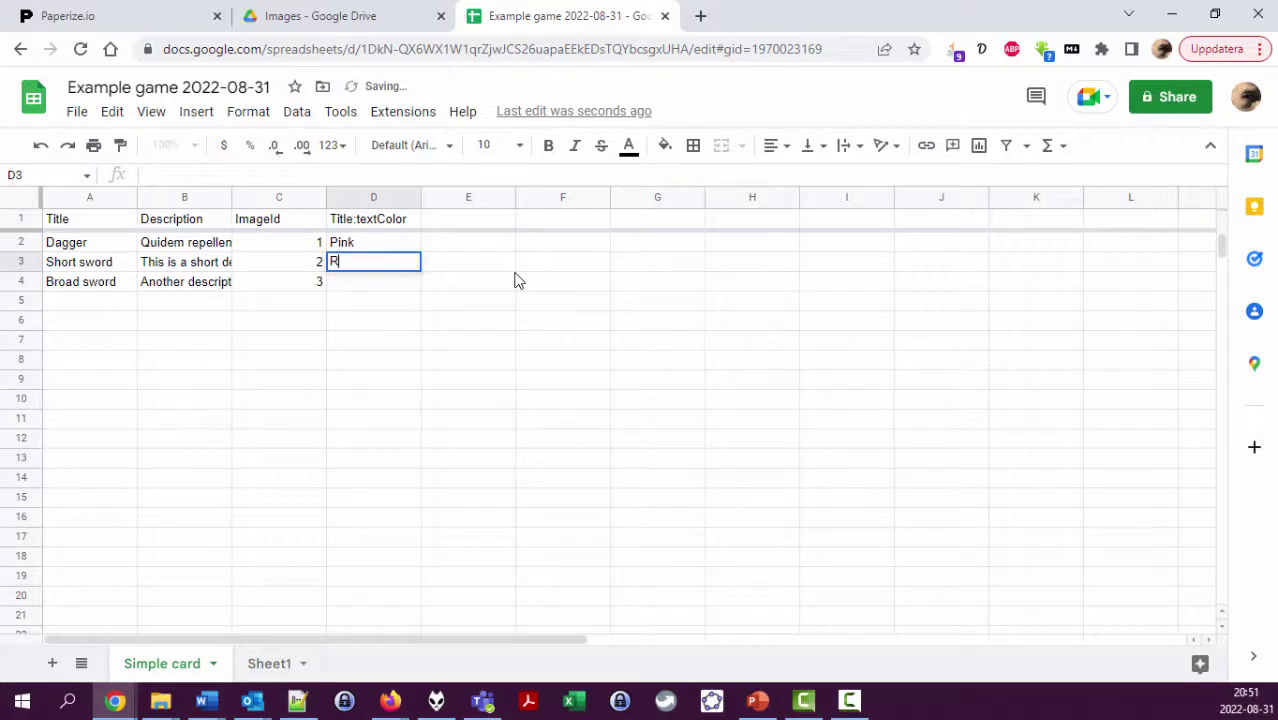
{"action": "key", "text": "Return"}
{"action": "type", "text": "Blu"}
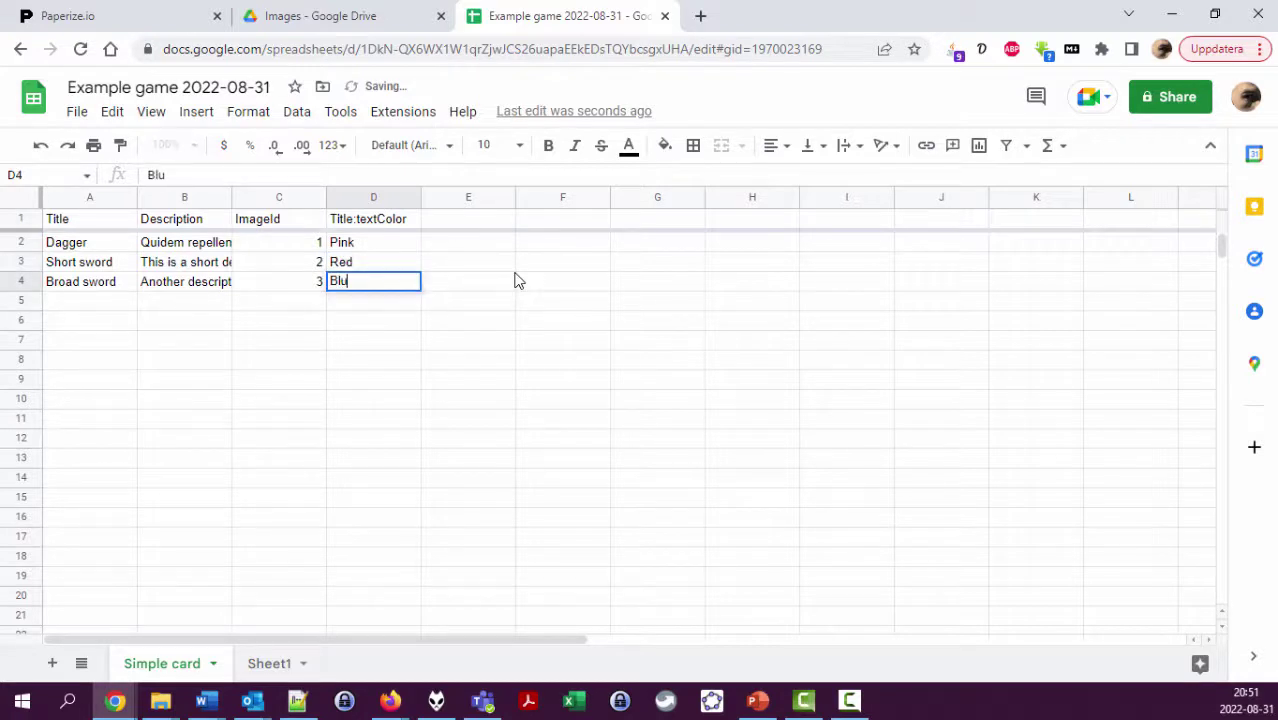
{"action": "type", "text": "e"}
{"action": "key", "text": "Return"}
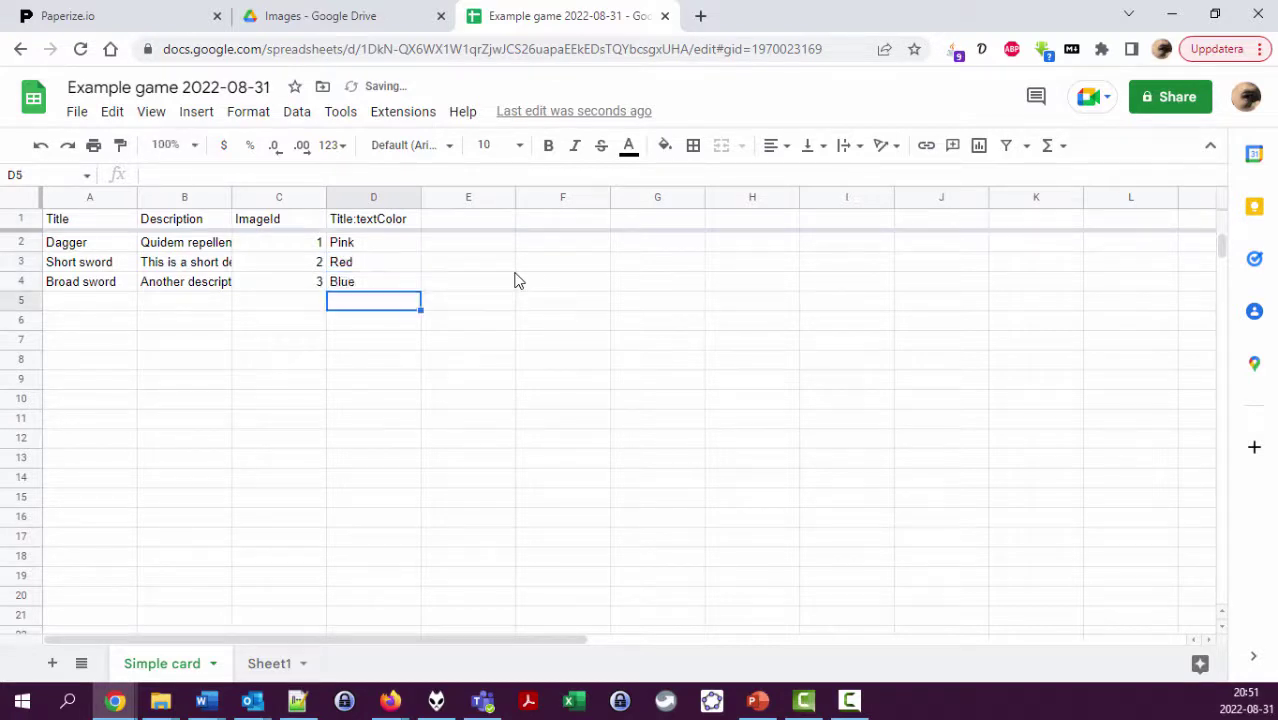
- Reload the spreadsheet data into the Simple card template
{"action": "left_click", "coordinate": [157, 20]}
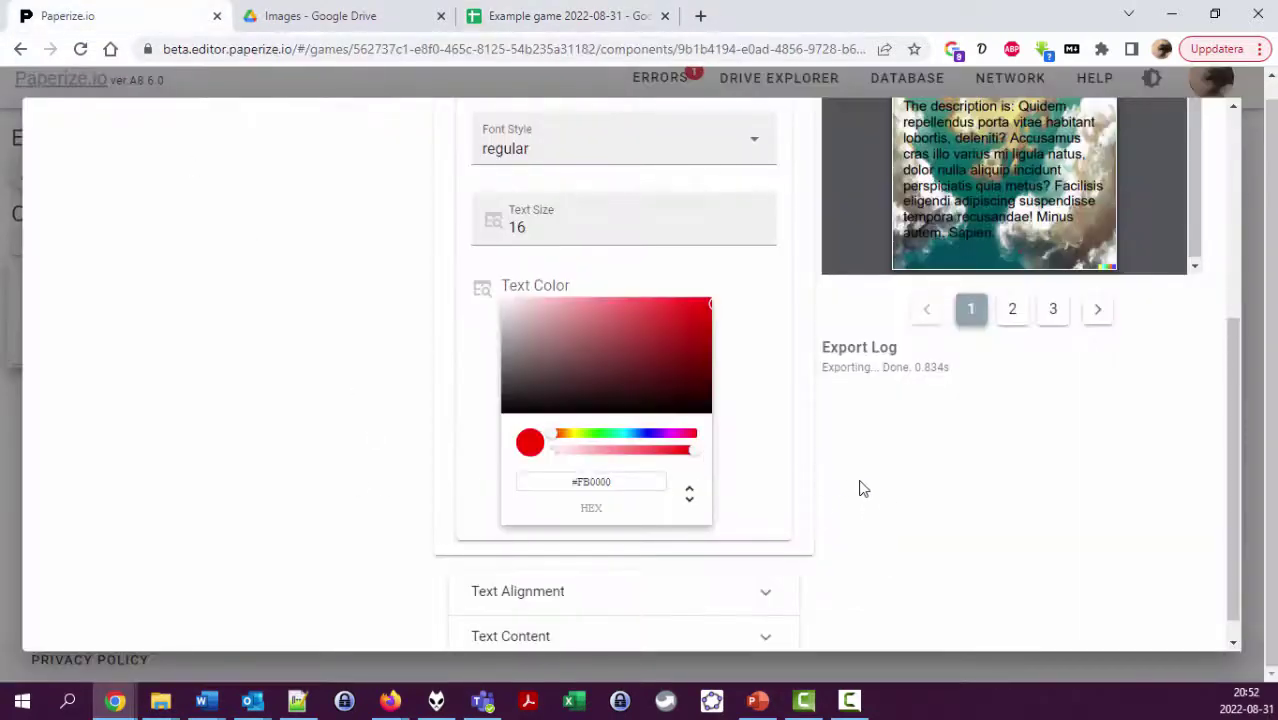
{"action": "scroll", "coordinate": [861, 486], "scroll_direction": "up", "scroll_amount": 1}
{"action": "scroll", "coordinate": [826, 452], "scroll_direction": "up", "scroll_amount": 3}
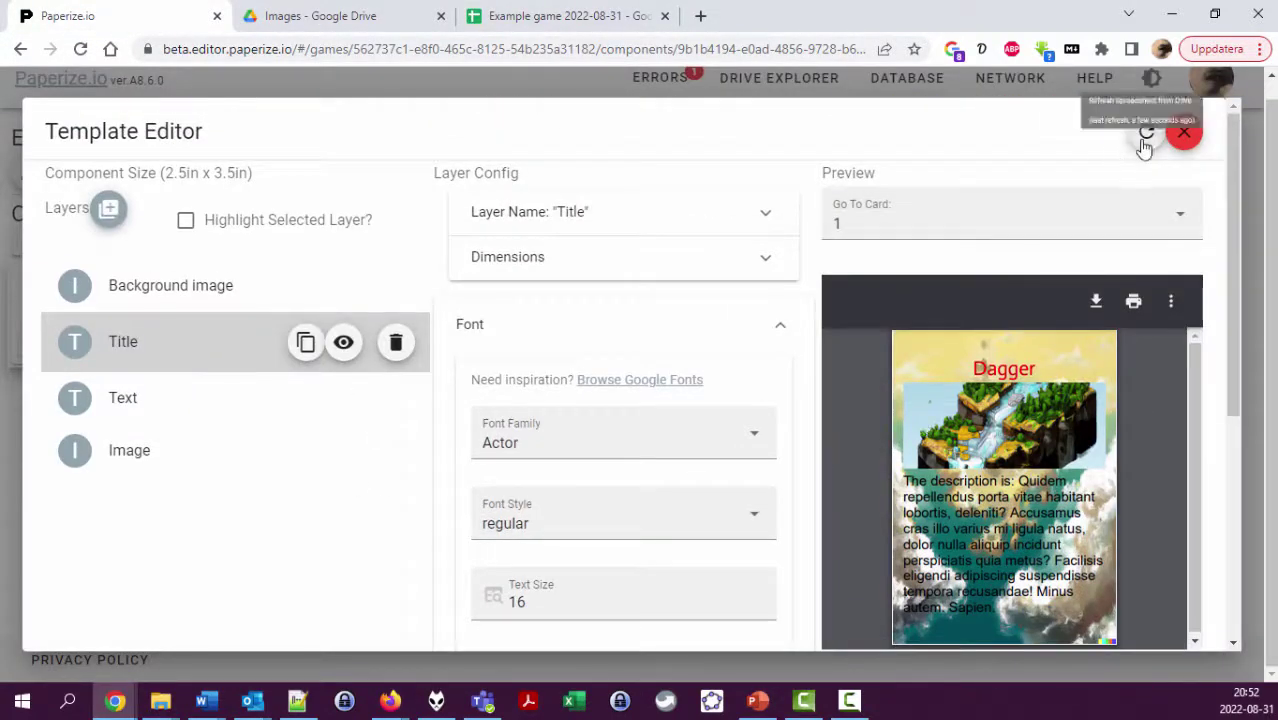
{"action": "left_click", "coordinate": [1146, 153]}
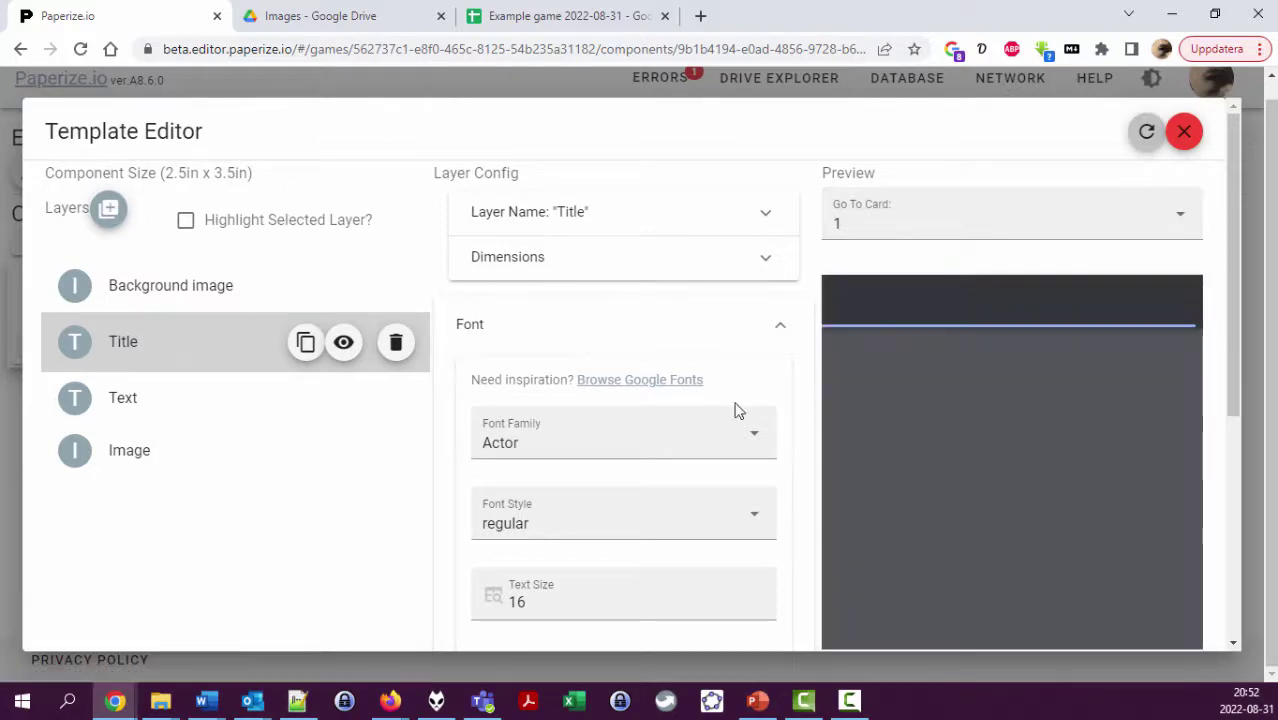
{"action": "scroll", "coordinate": [448, 512], "scroll_direction": "down", "scroll_amount": 4}
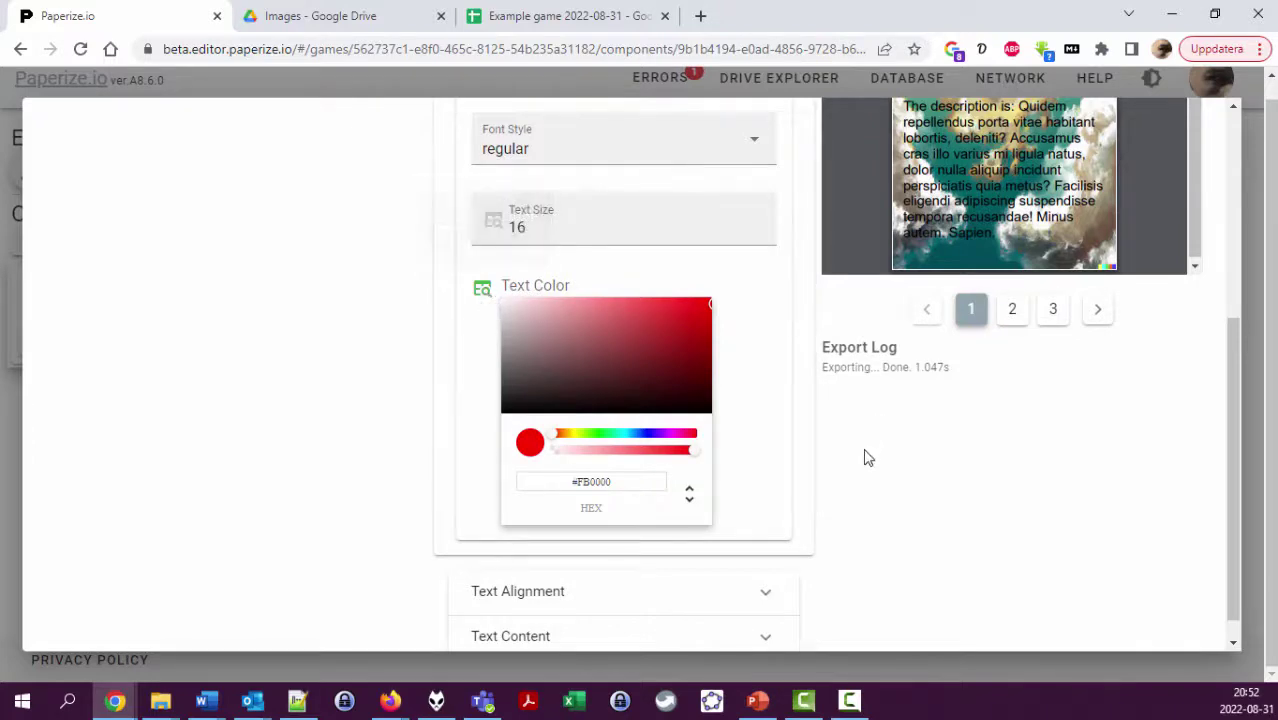
{"action": "scroll", "coordinate": [864, 456], "scroll_direction": "up", "scroll_amount": 4}
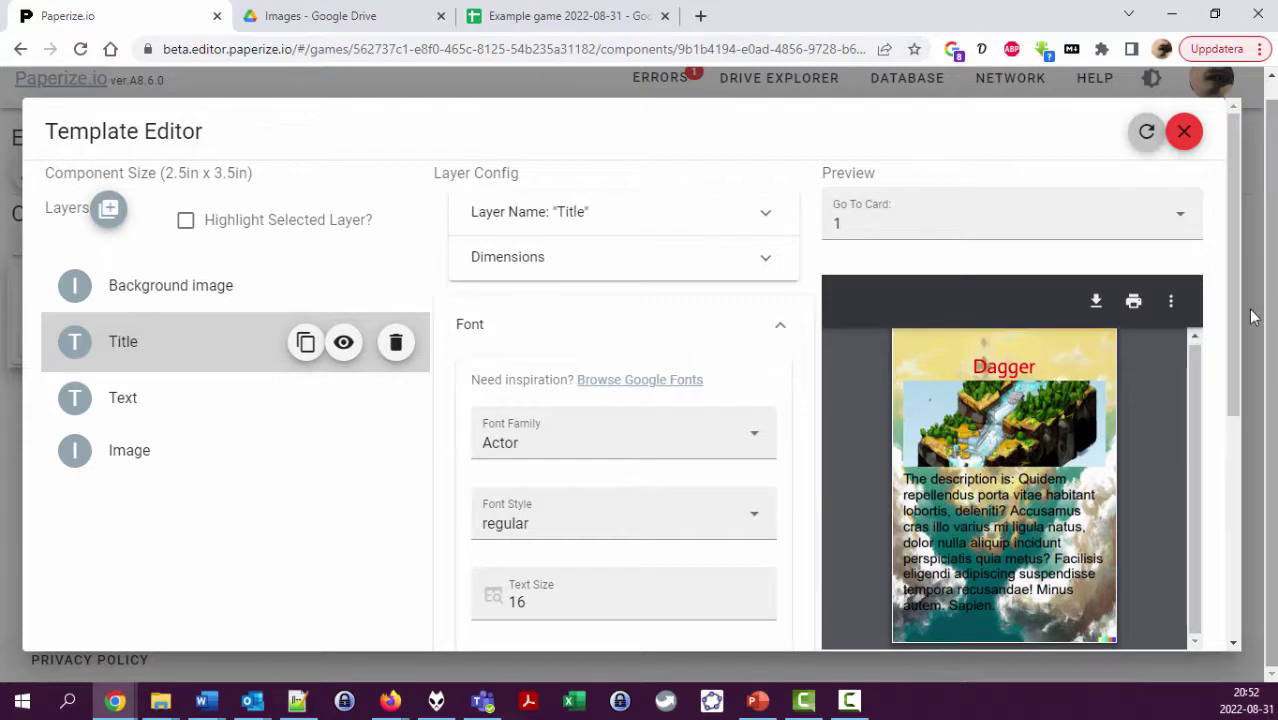
- Preview cards 2 and 3, Short sword and Broad sword, both still with red titles
{"action": "left_click_drag", "start_coordinate": [1238, 338], "coordinate": [1240, 421]}
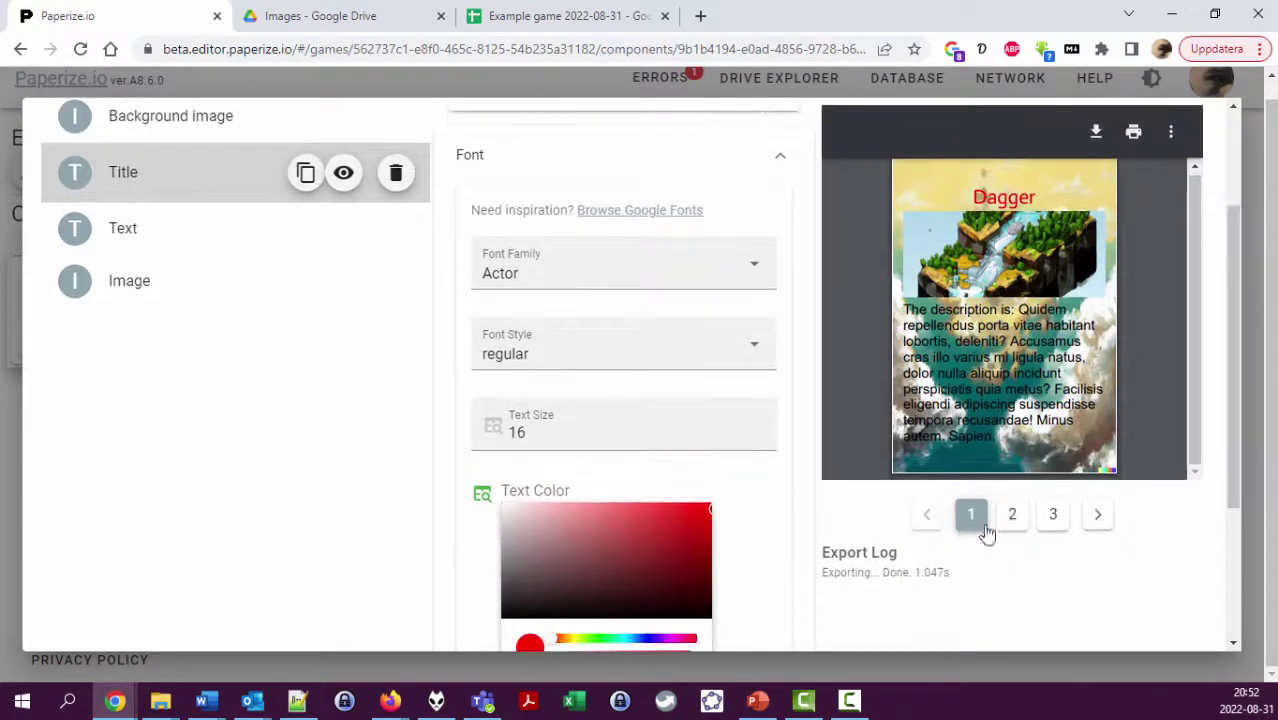
{"action": "left_click", "coordinate": [1012, 515]}
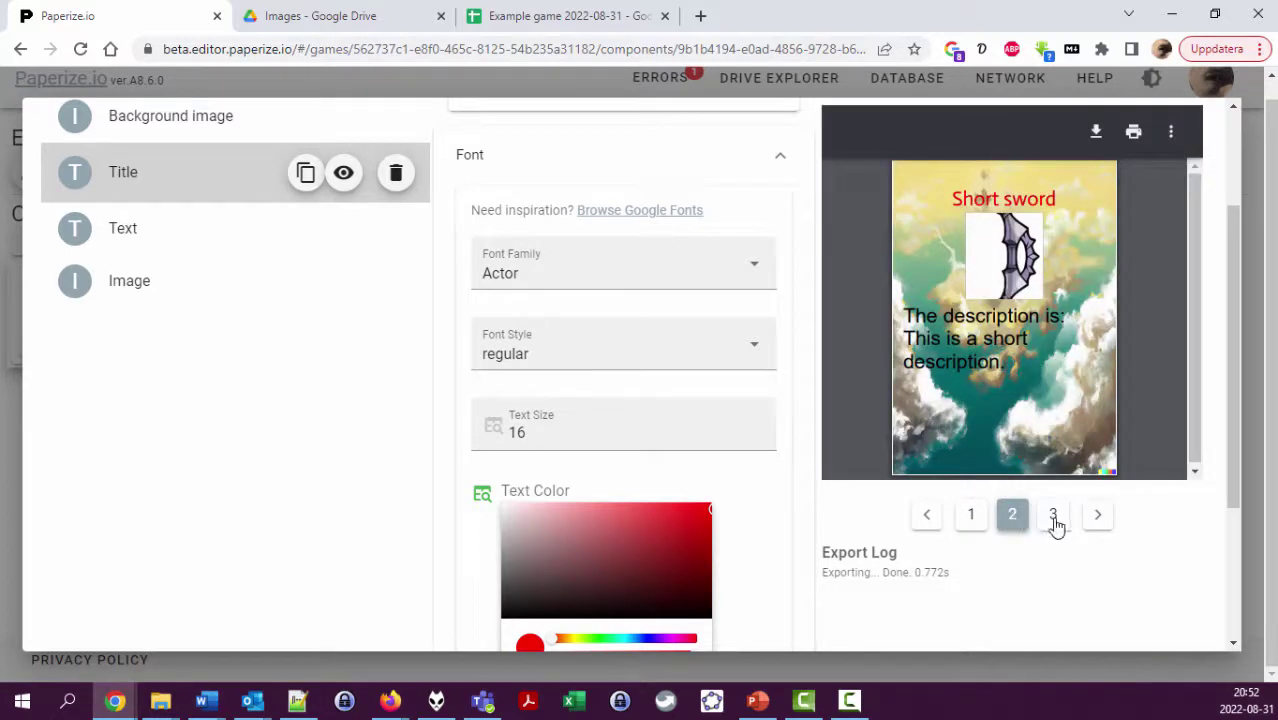
{"action": "left_click", "coordinate": [1054, 524]}
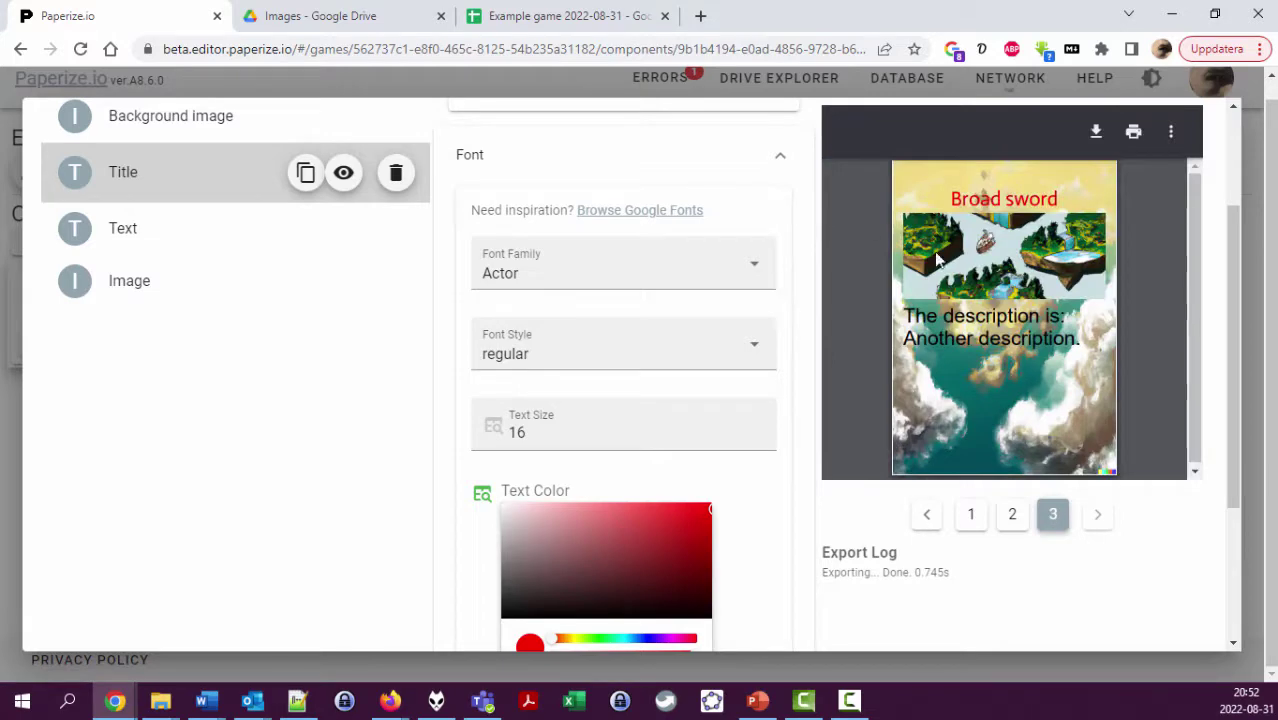
{"action": "scroll", "coordinate": [807, 472], "scroll_direction": "down", "scroll_amount": 2}
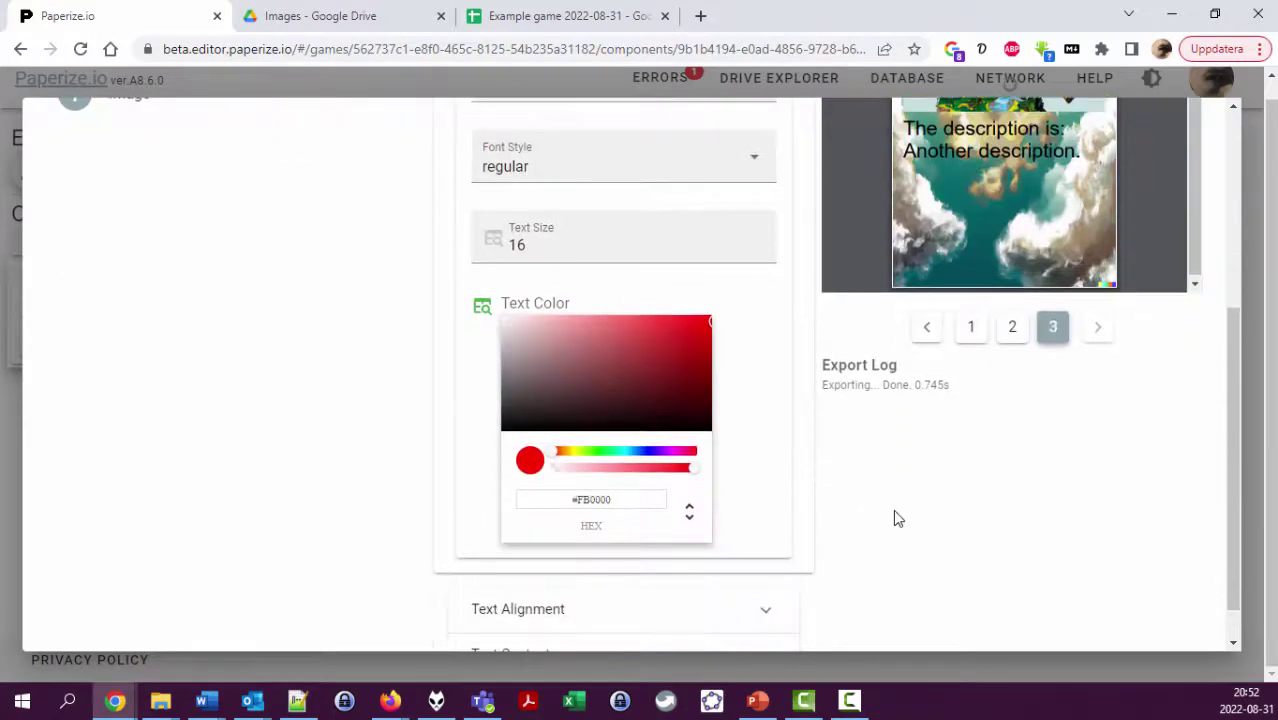
{"action": "scroll", "coordinate": [796, 476], "scroll_direction": "up", "scroll_amount": 4}
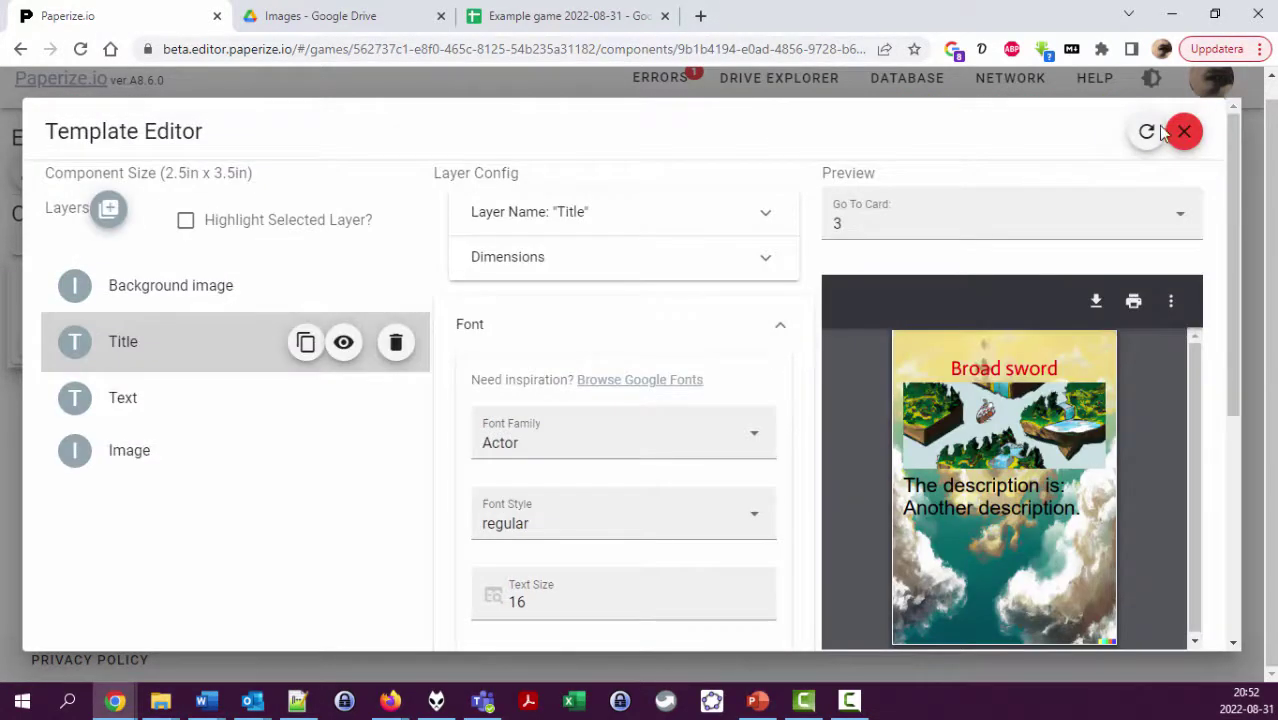
- With the Template Editor closed, reload the card data from the spreadsheet and preview card 3
{"action": "left_click", "coordinate": [1184, 130]}
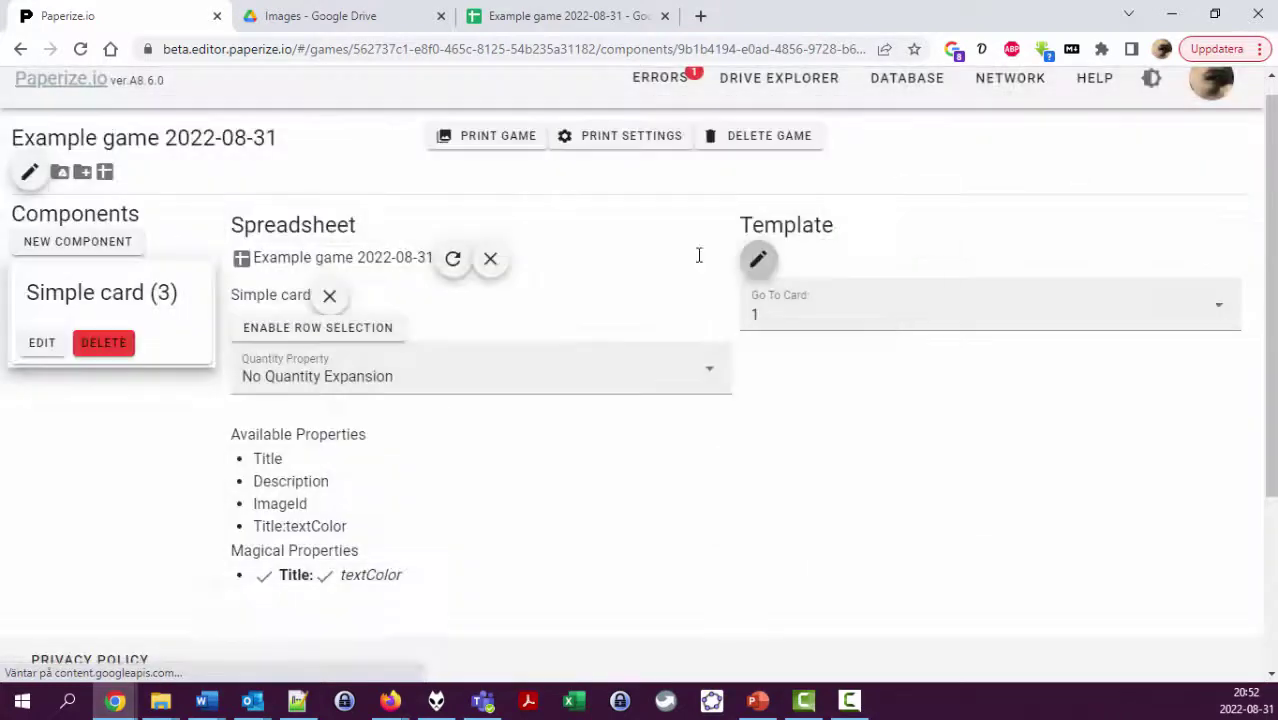
{"action": "left_click", "coordinate": [758, 259]}
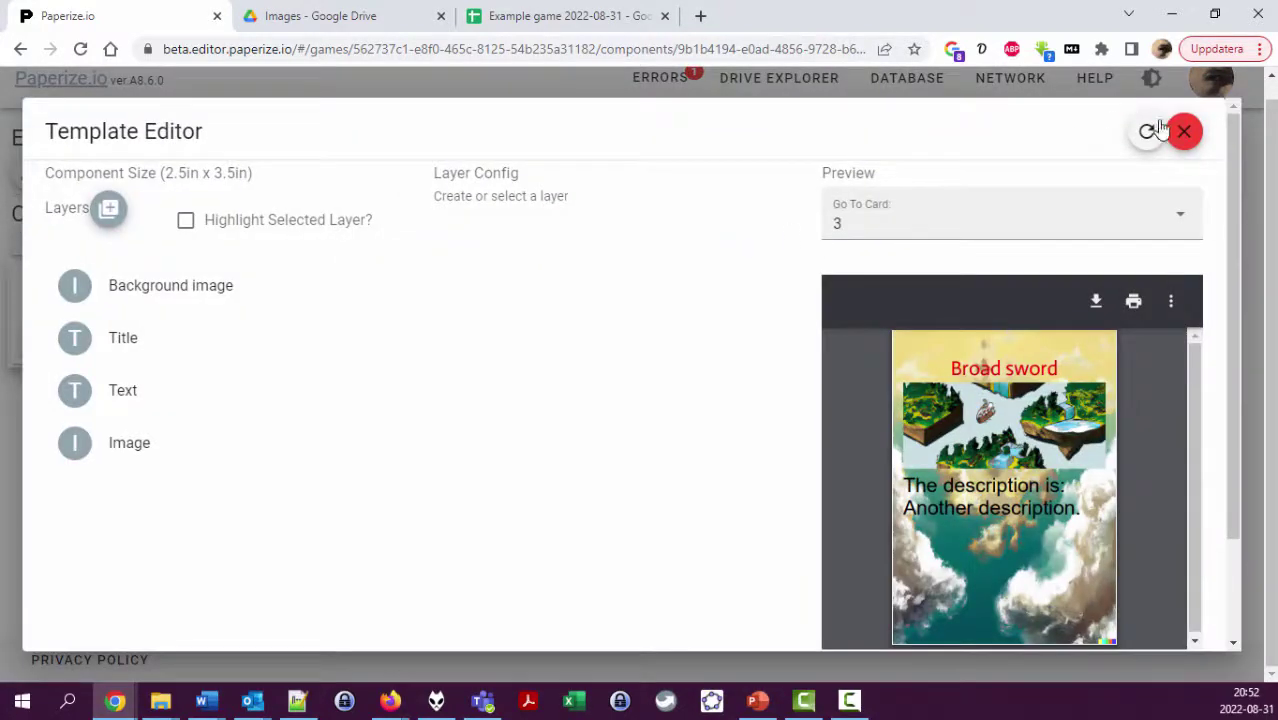
{"action": "left_click", "coordinate": [1184, 131]}
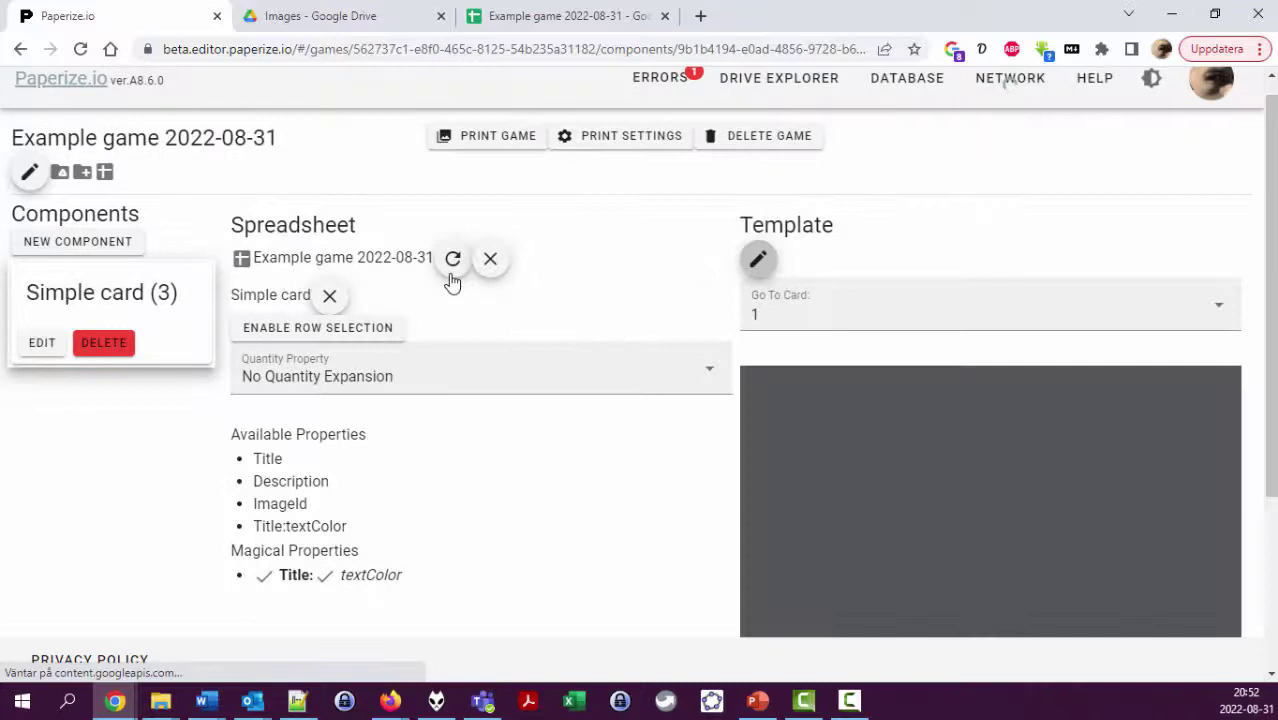
{"action": "left_click", "coordinate": [453, 259]}
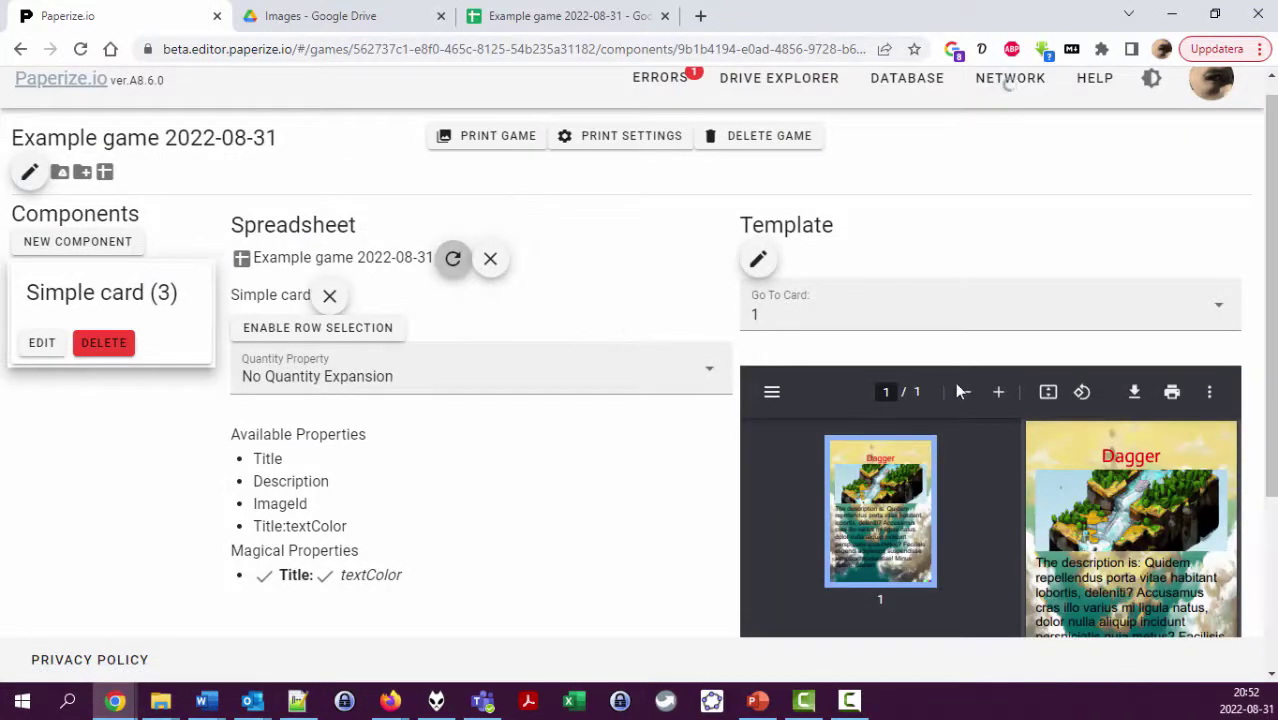
{"action": "scroll", "coordinate": [616, 508], "scroll_direction": "down", "scroll_amount": 2}
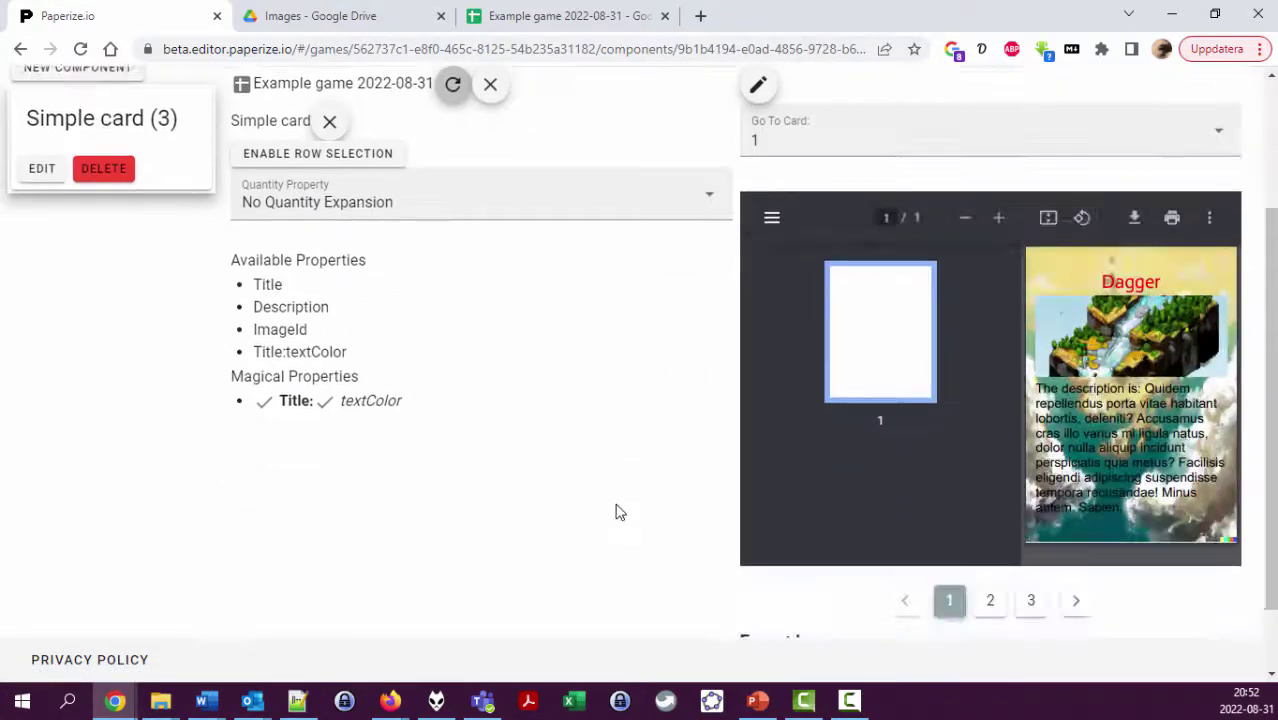
{"action": "left_click", "coordinate": [1029, 590]}
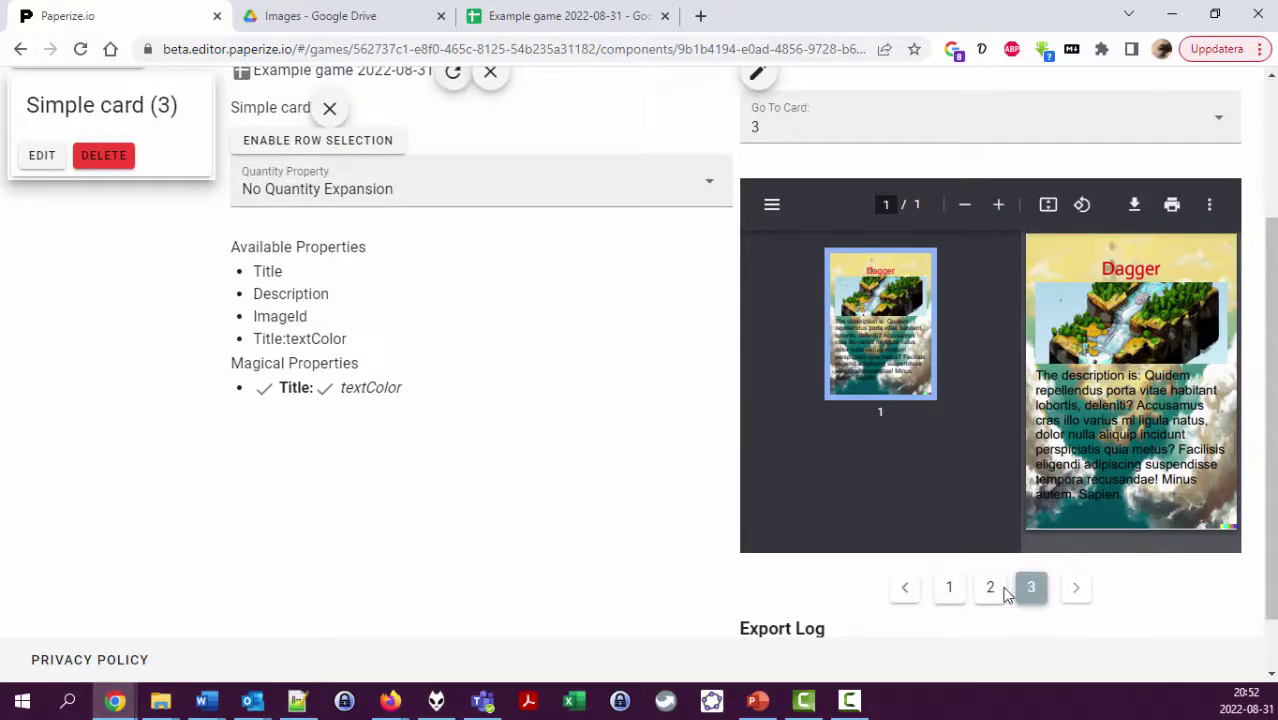
- Replace Broad sword's title colour Blue in D4 with #00FF00
{"action": "left_click", "coordinate": [540, 20]}
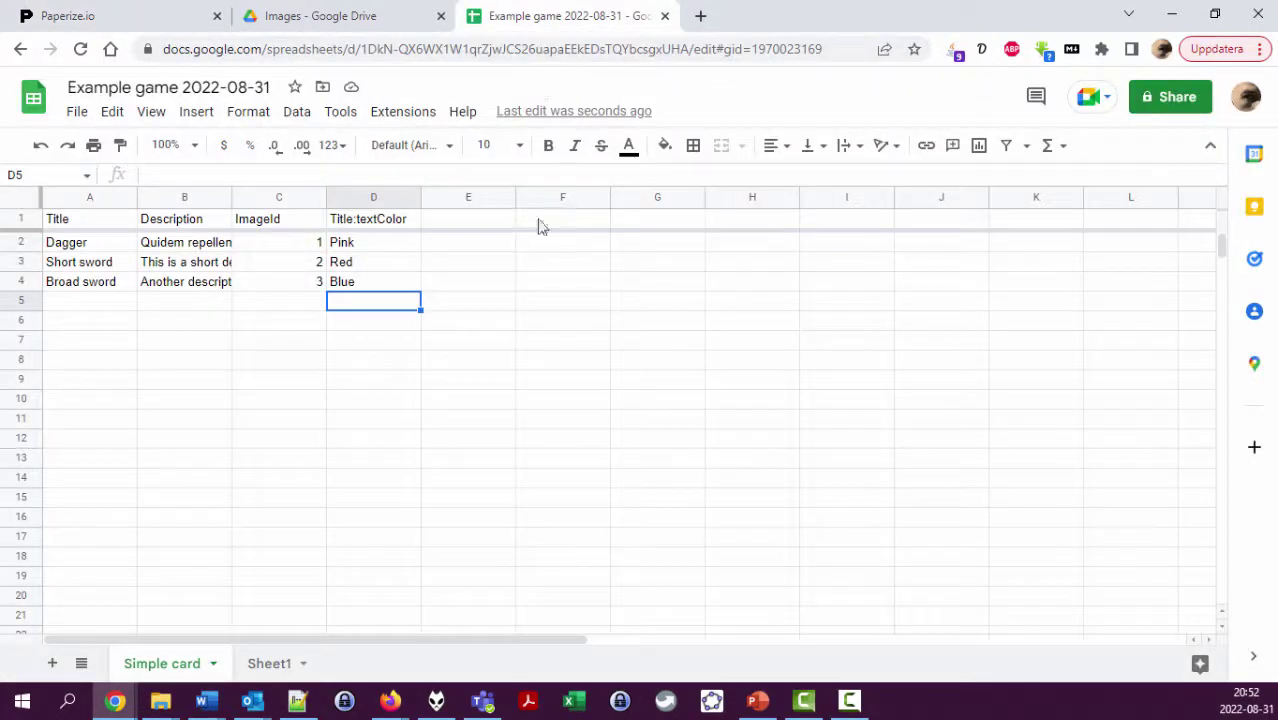
{"action": "left_click", "coordinate": [357, 283]}
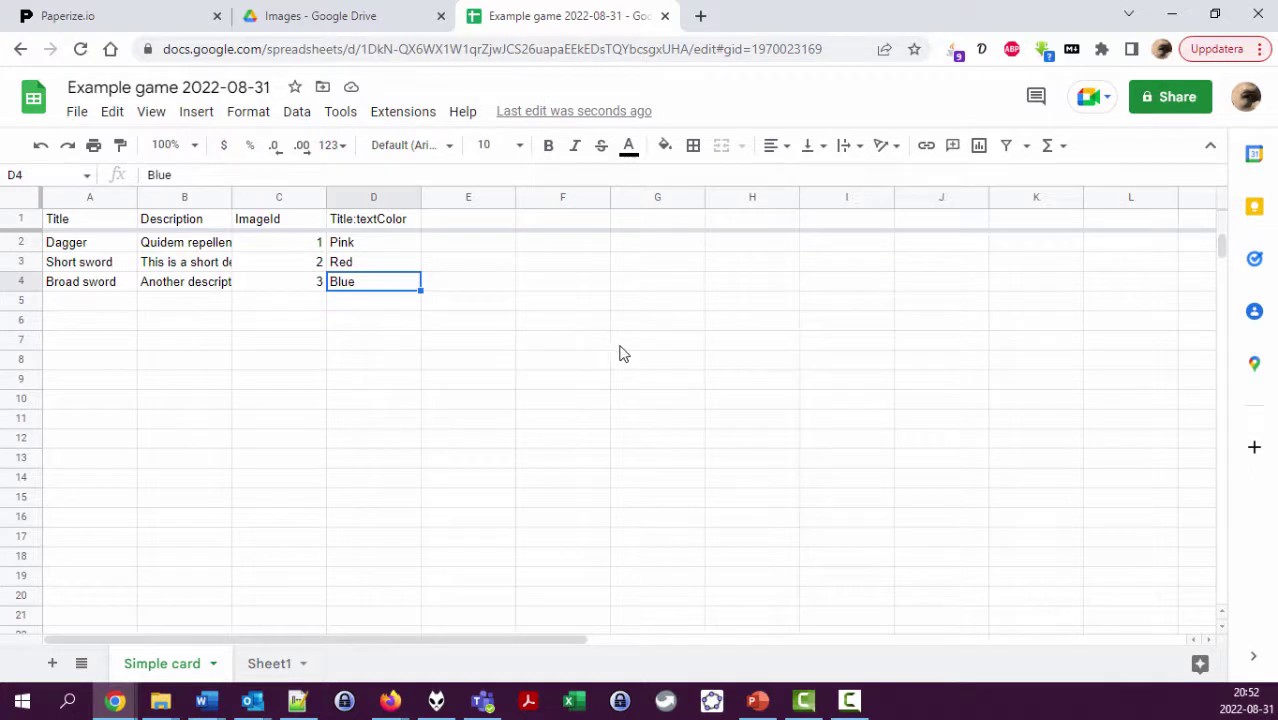
{"action": "type", "text": "#"}
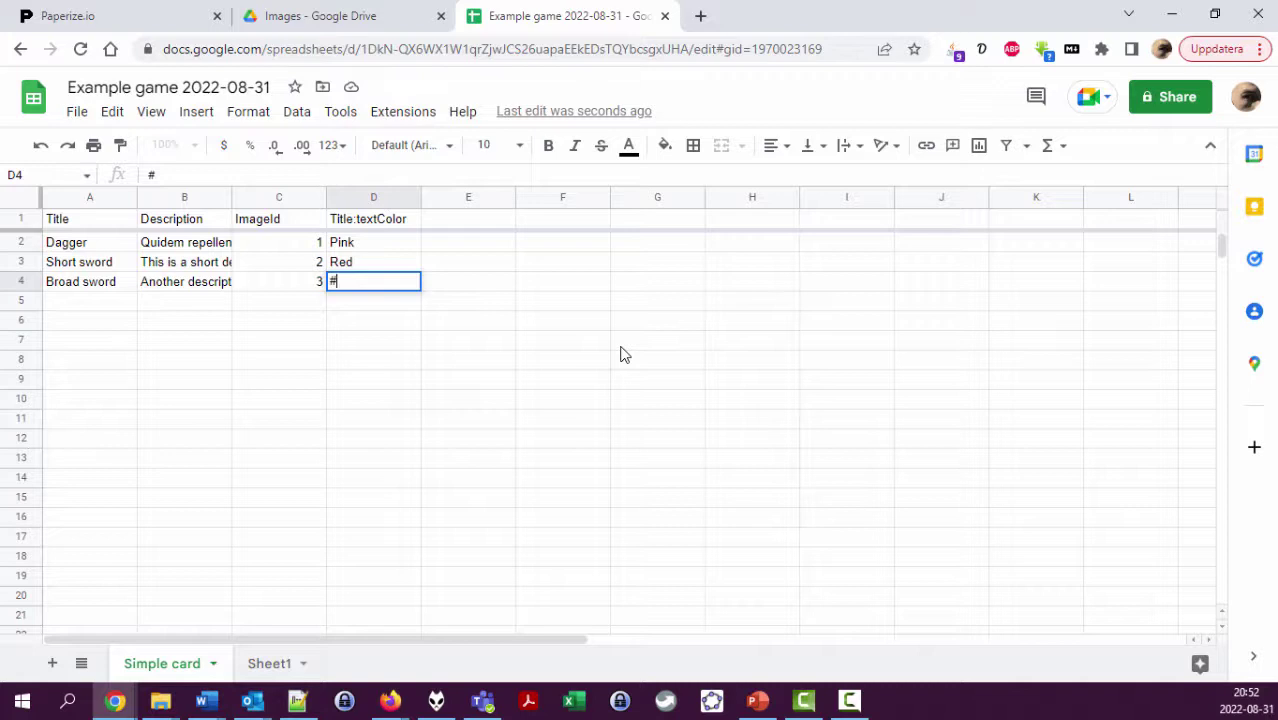
{"action": "type", "text": "00FF00"}
{"action": "key", "text": "Return"}
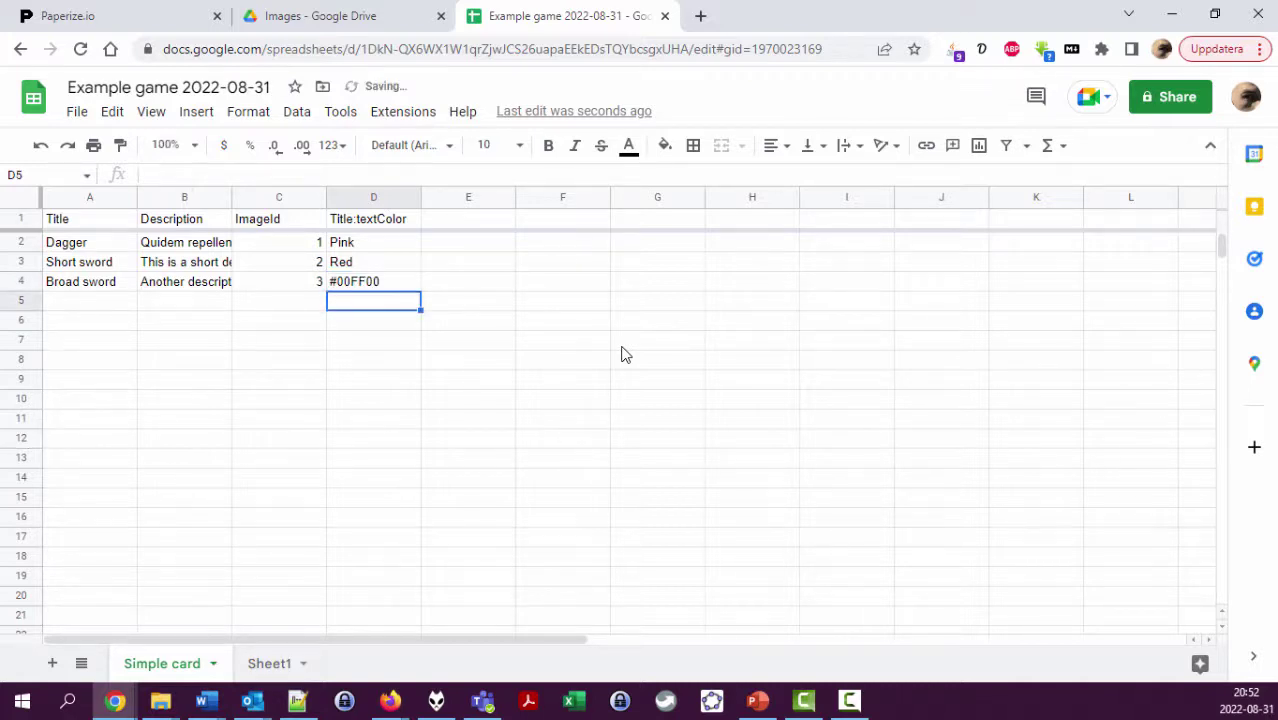
- Reload the spreadsheet data so card 3's Broad sword title renders green
{"action": "left_click", "coordinate": [131, 24]}
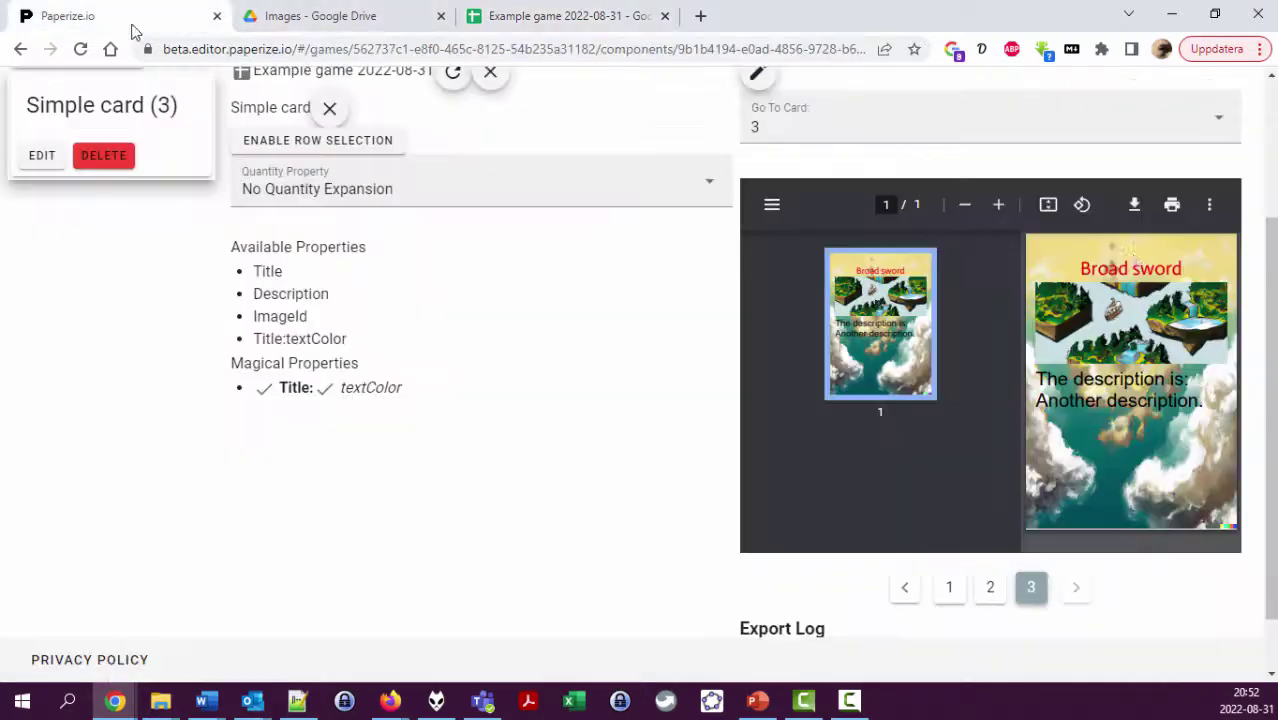
{"action": "scroll", "coordinate": [874, 205], "scroll_direction": "up", "scroll_amount": 2}
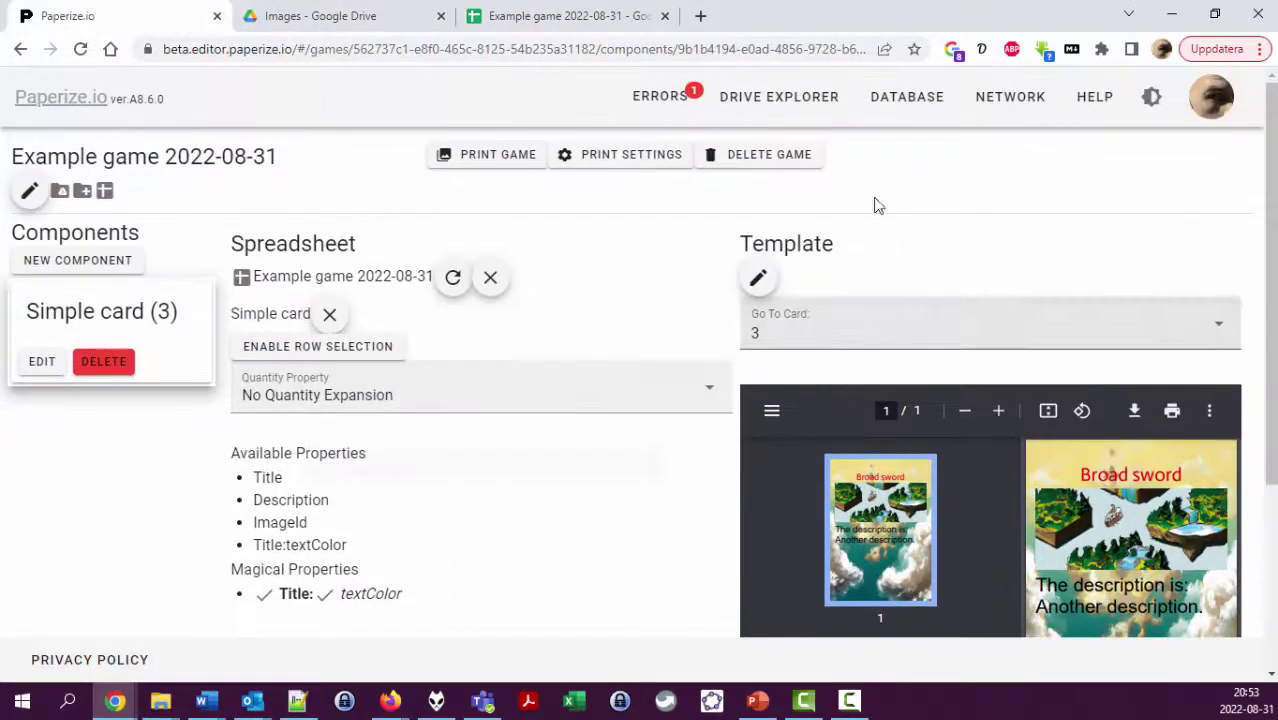
{"action": "left_click", "coordinate": [453, 277]}
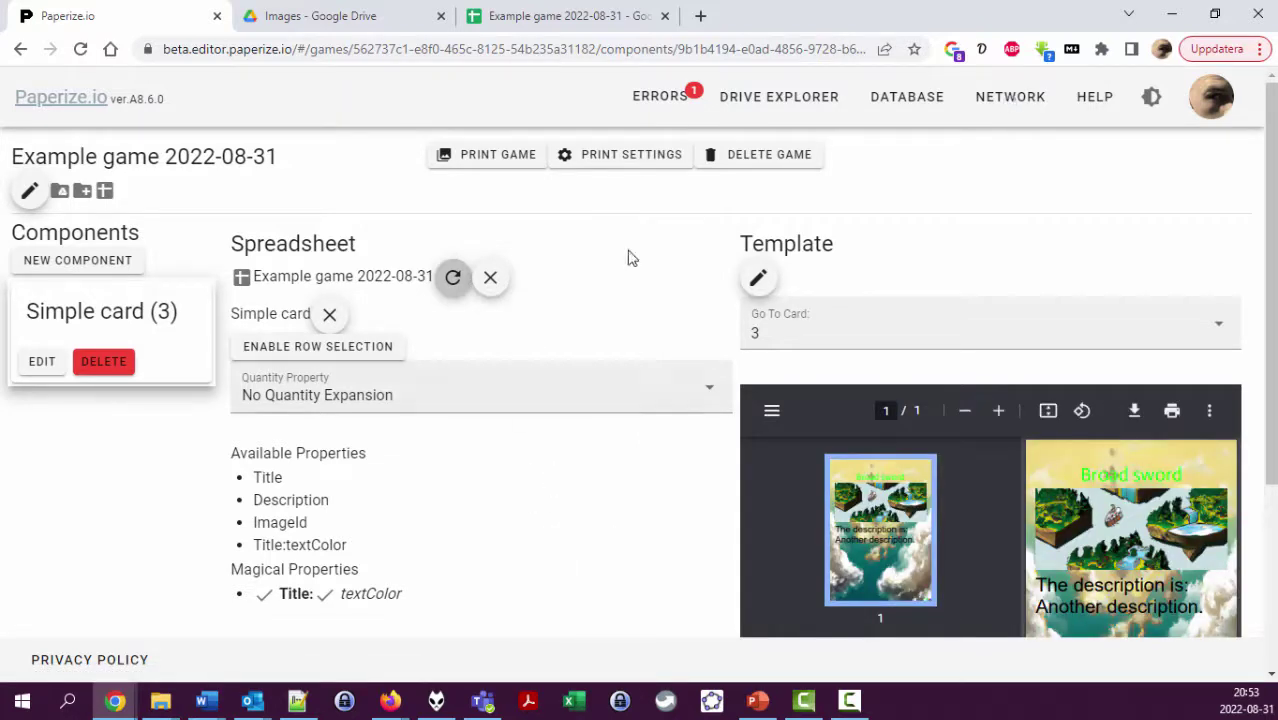
- Find a colour hex code site and pick a dark red, copying its code 741B08
{"action": "left_click", "coordinate": [568, 15]}
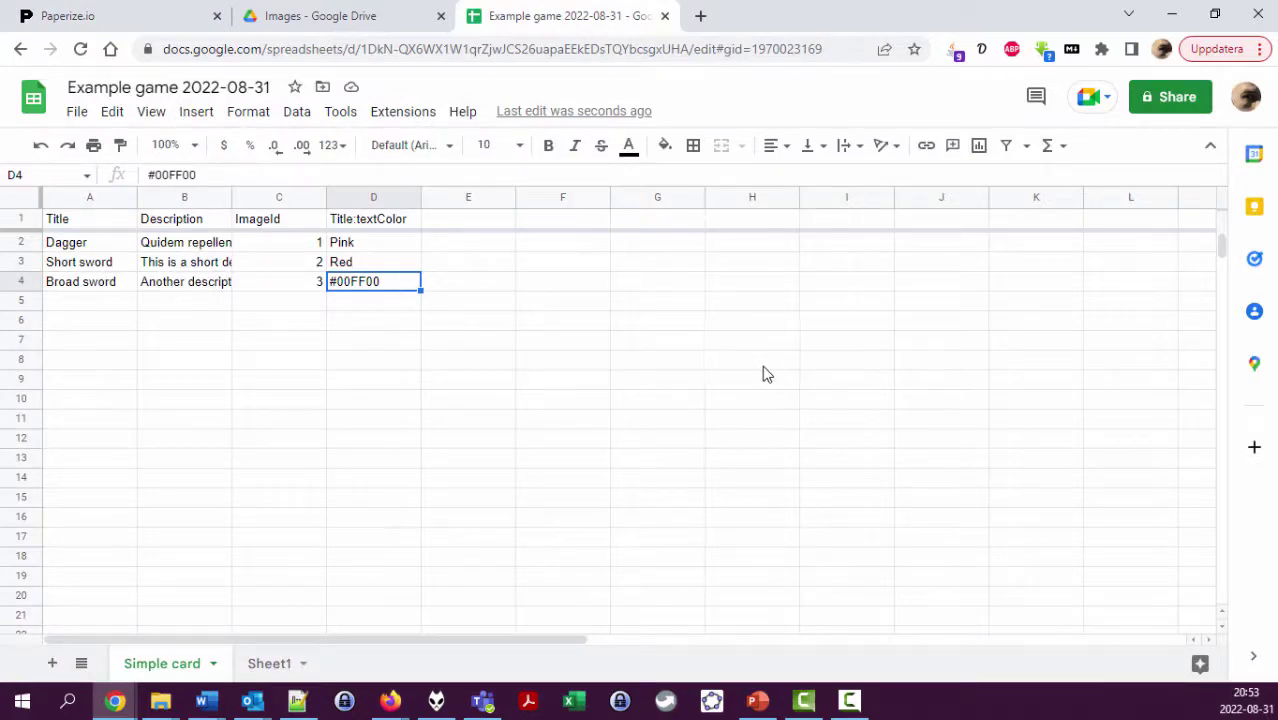
{"action": "key", "text": "ctrl+t"}
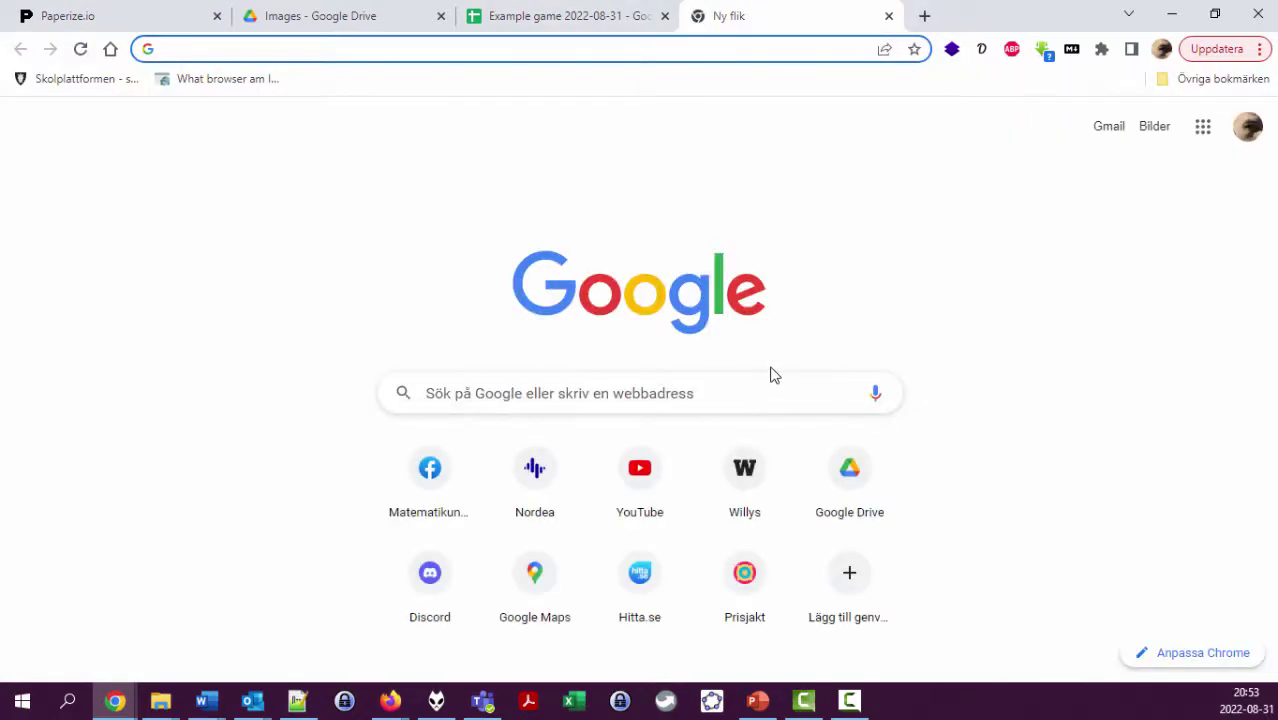
{"action": "type", "text": "color hex"}
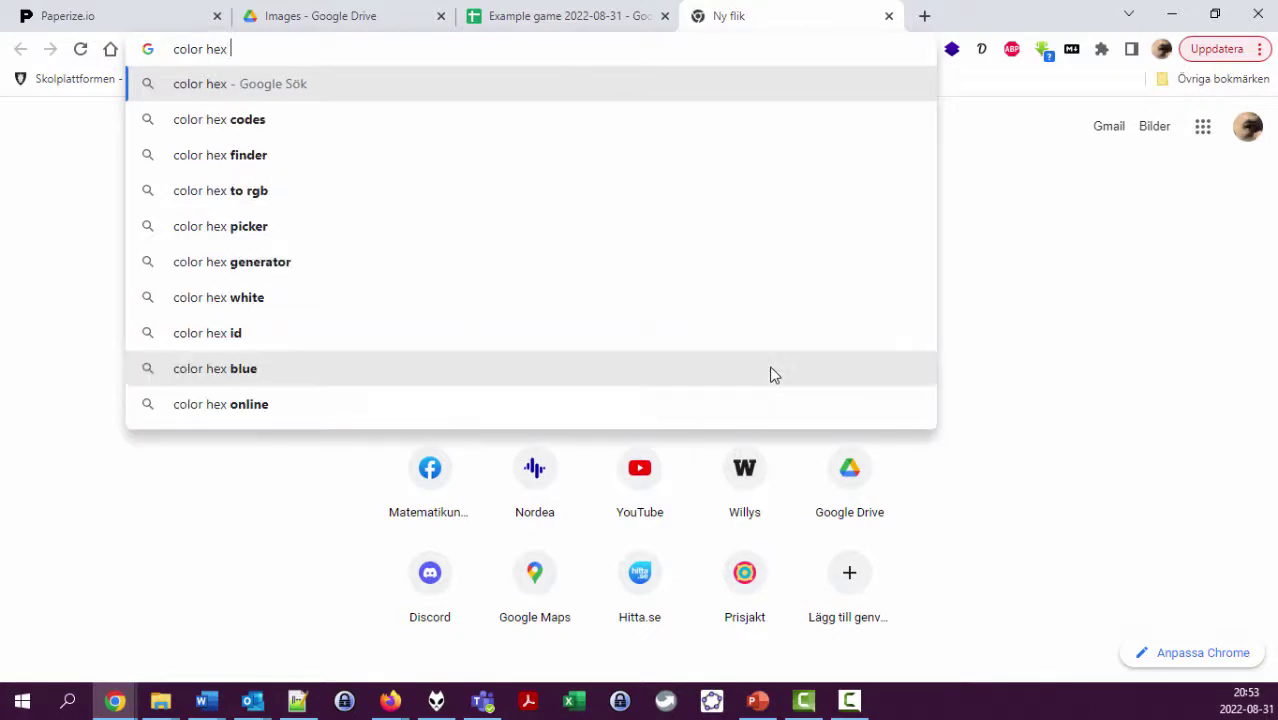
{"action": "key", "text": "Down"}
{"action": "key", "text": "Return"}
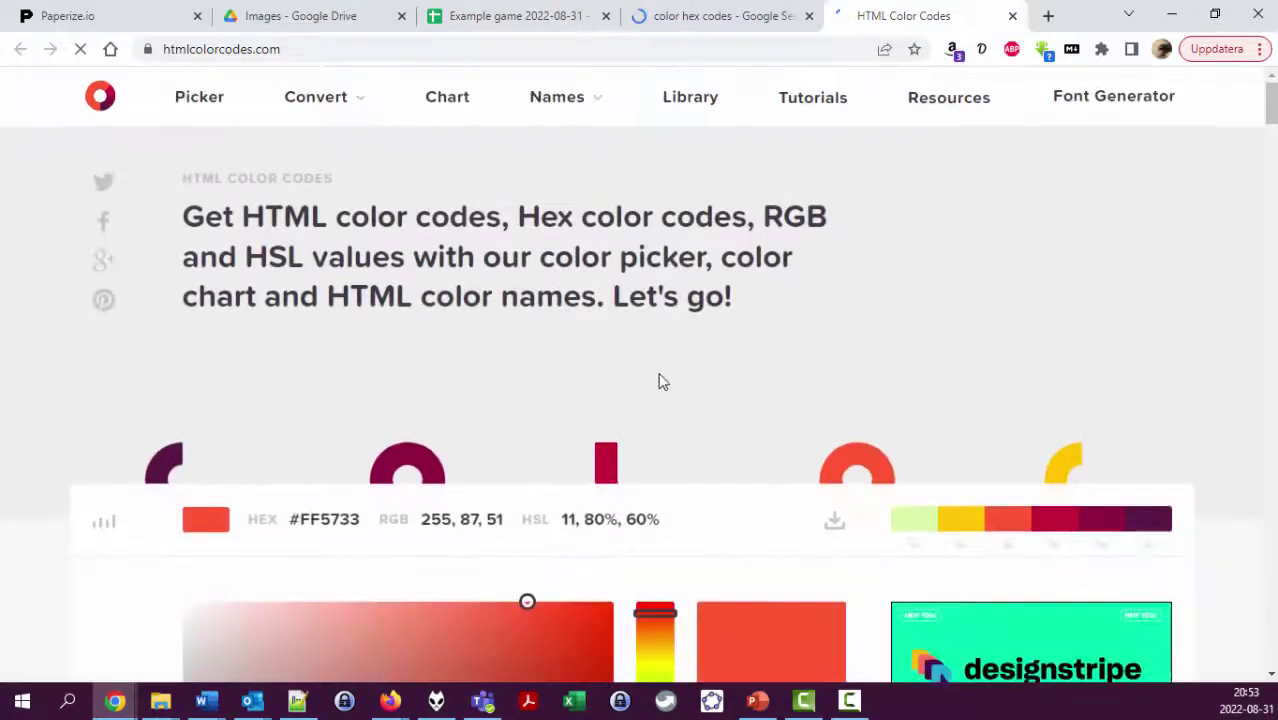
{"action": "scroll", "coordinate": [660, 381], "scroll_direction": "down", "scroll_amount": 4}
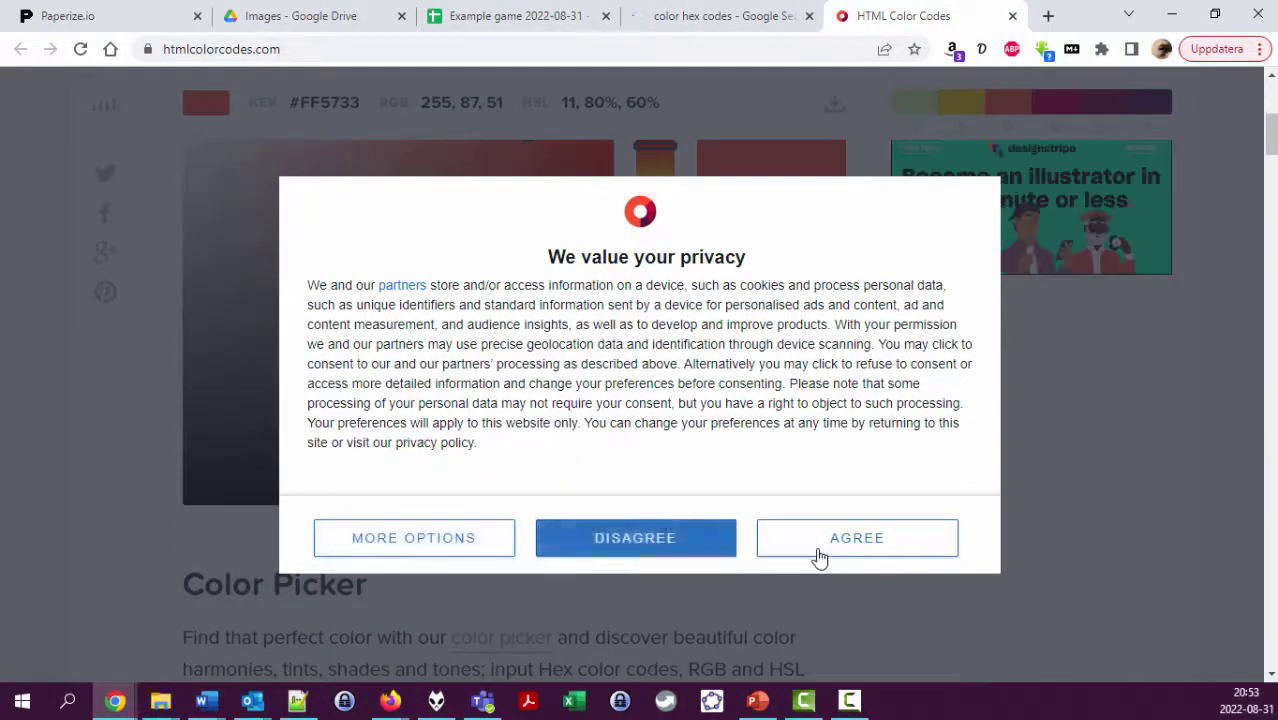
{"action": "left_click", "coordinate": [820, 557]}
{"action": "left_click", "coordinate": [364, 317]}
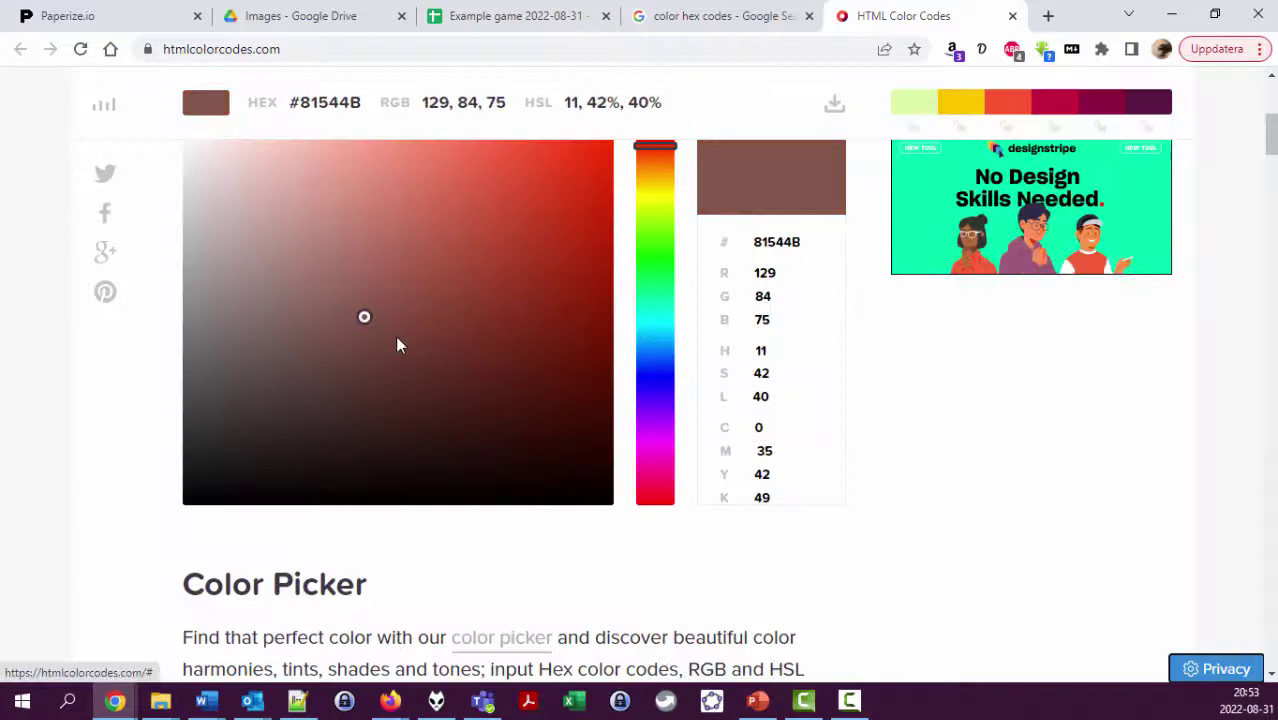
{"action": "mouse_move", "coordinate": [397, 345]}
{"action": "left_mouse_down"}
{"action": "mouse_move", "coordinate": [565, 442]}
{"action": "mouse_move", "coordinate": [599, 389]}
{"action": "mouse_move", "coordinate": [585, 336]}
{"action": "left_mouse_up"}
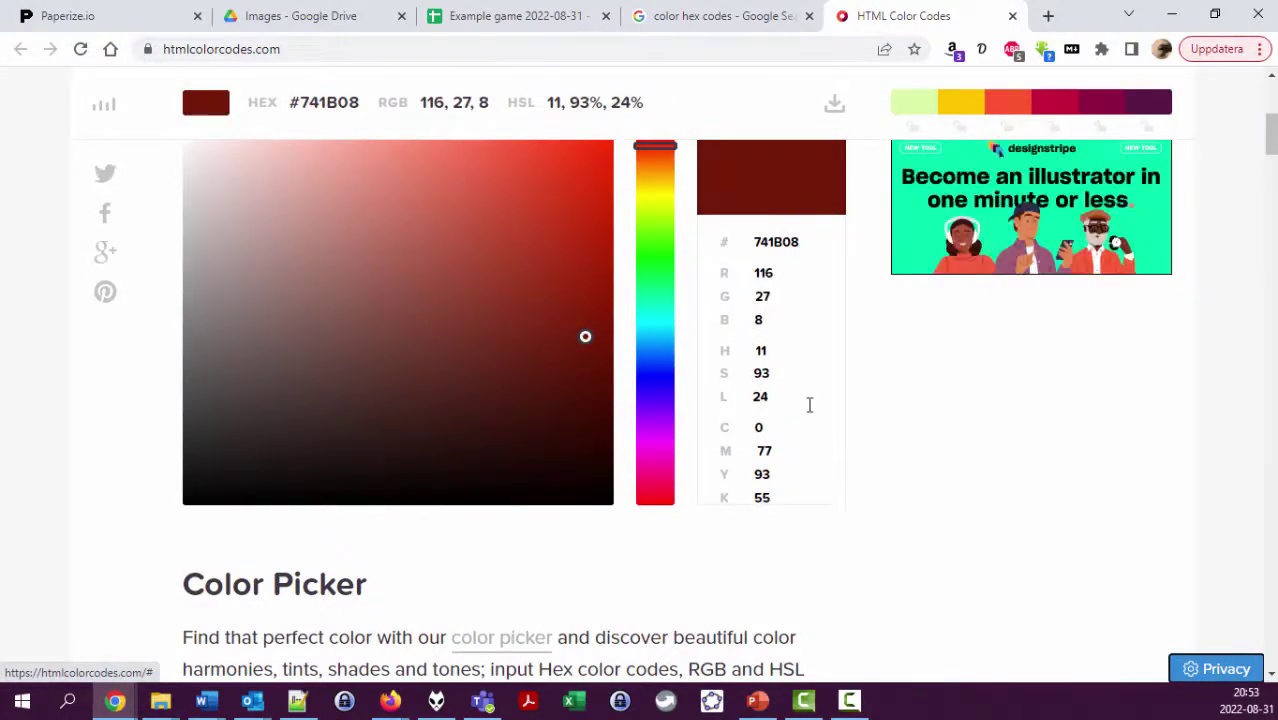
{"action": "left_click_drag", "start_coordinate": [756, 242], "coordinate": [805, 241]}
{"action": "key", "text": "ctrl+c"}
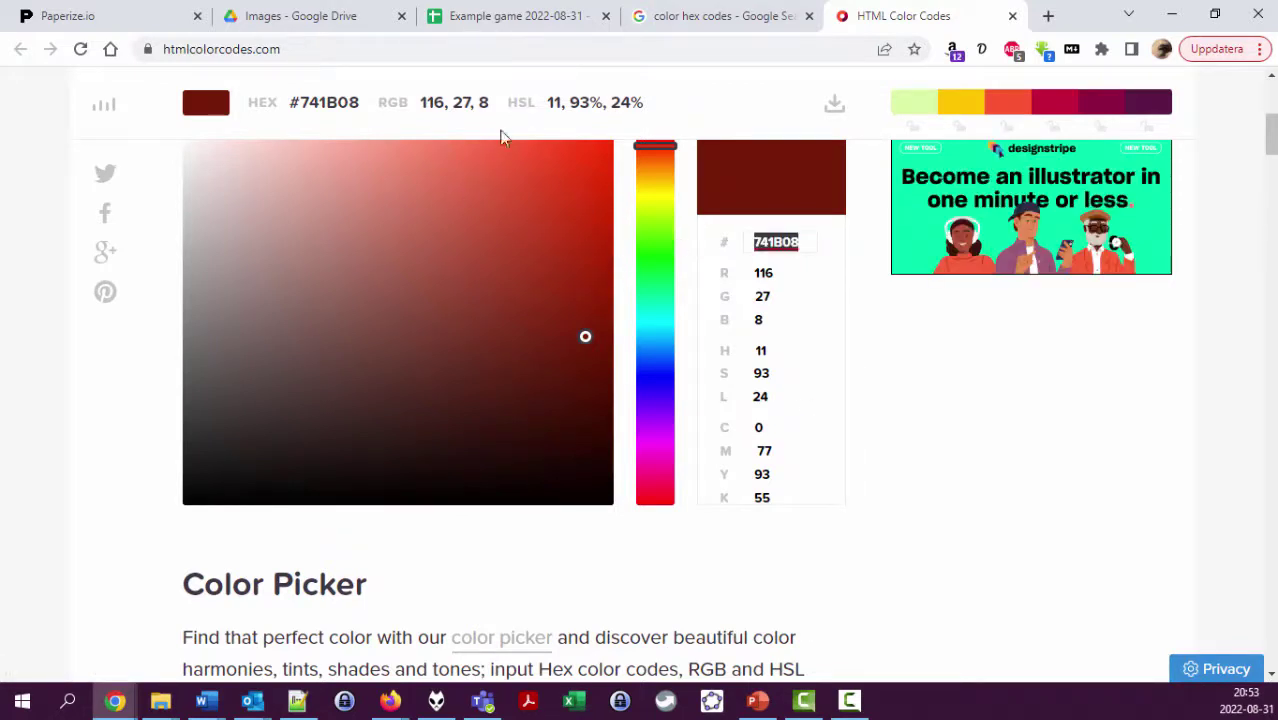
- Enter #741B08 in D2, replacing Dagger's Pink title colour
{"action": "left_click", "coordinate": [518, 17]}
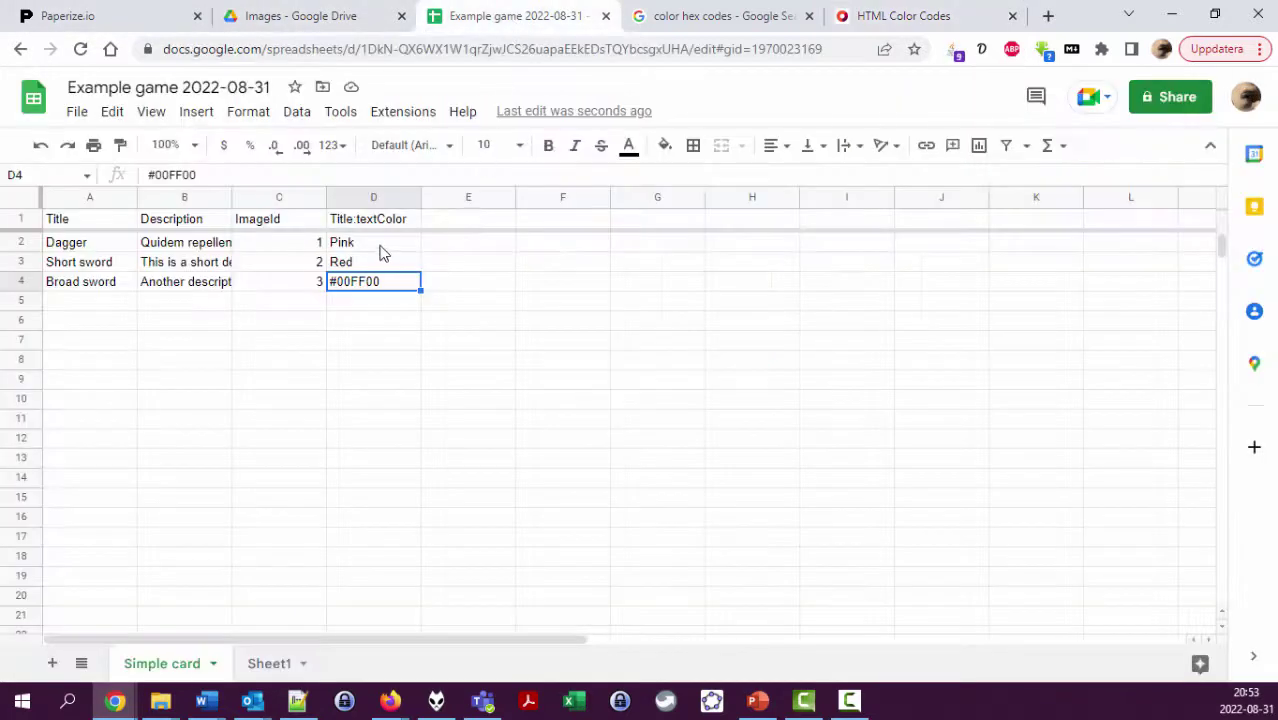
{"action": "left_click", "coordinate": [380, 251]}
{"action": "type", "text": "#00FF00"}
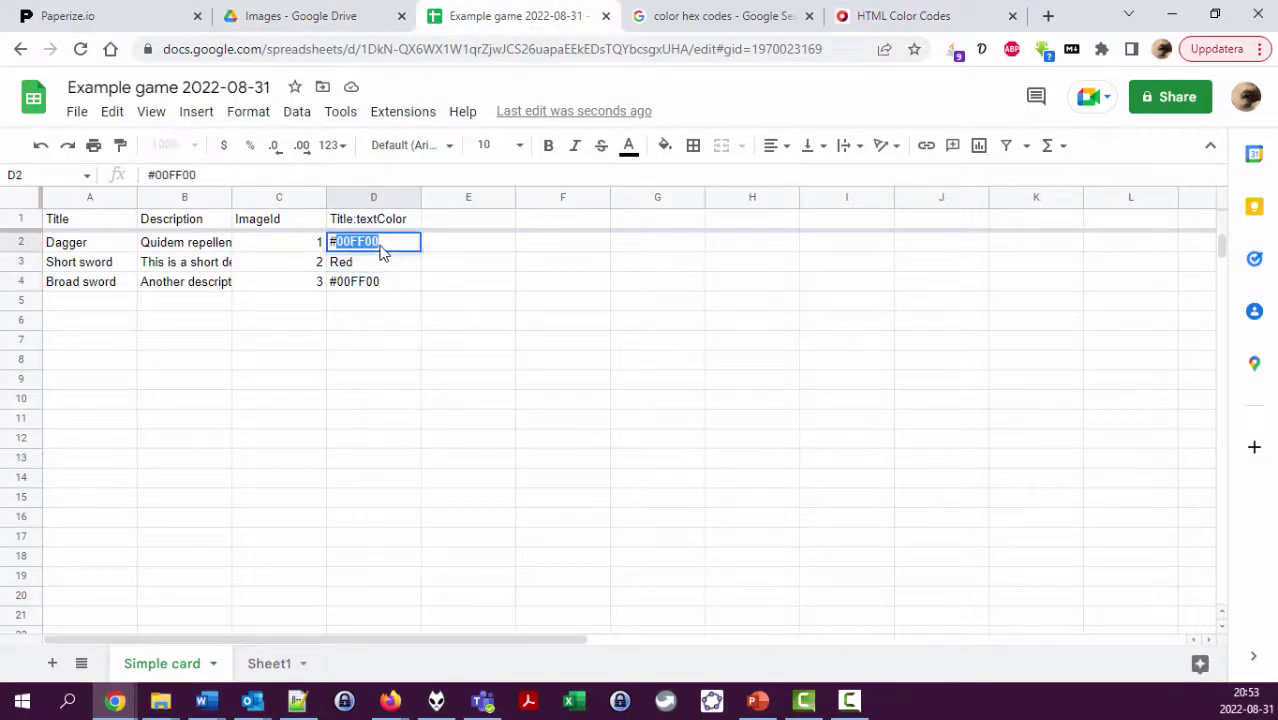
{"action": "key", "text": "ctrl+v"}
{"action": "key", "text": "Return"}
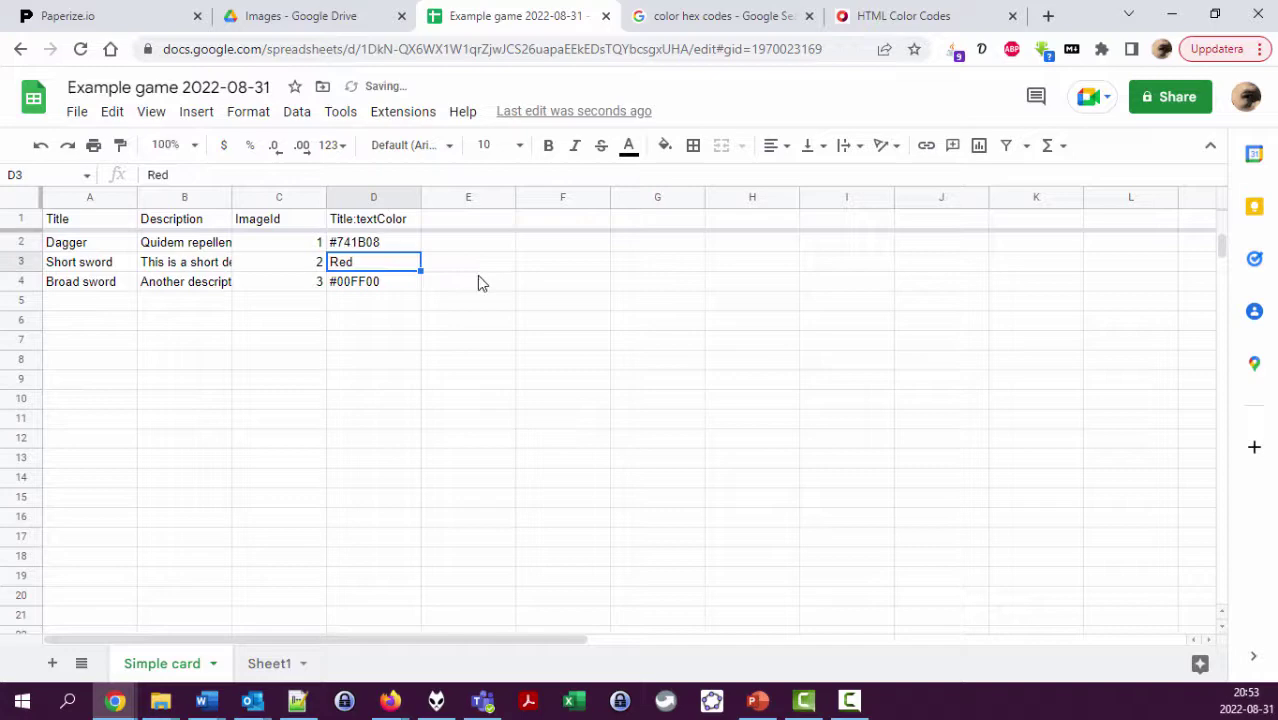
- Reload the component from the spreadsheet and preview card 1, Dagger, titled in dark red #741B08
{"action": "left_click", "coordinate": [120, 18]}
{"action": "left_click", "coordinate": [452, 277]}
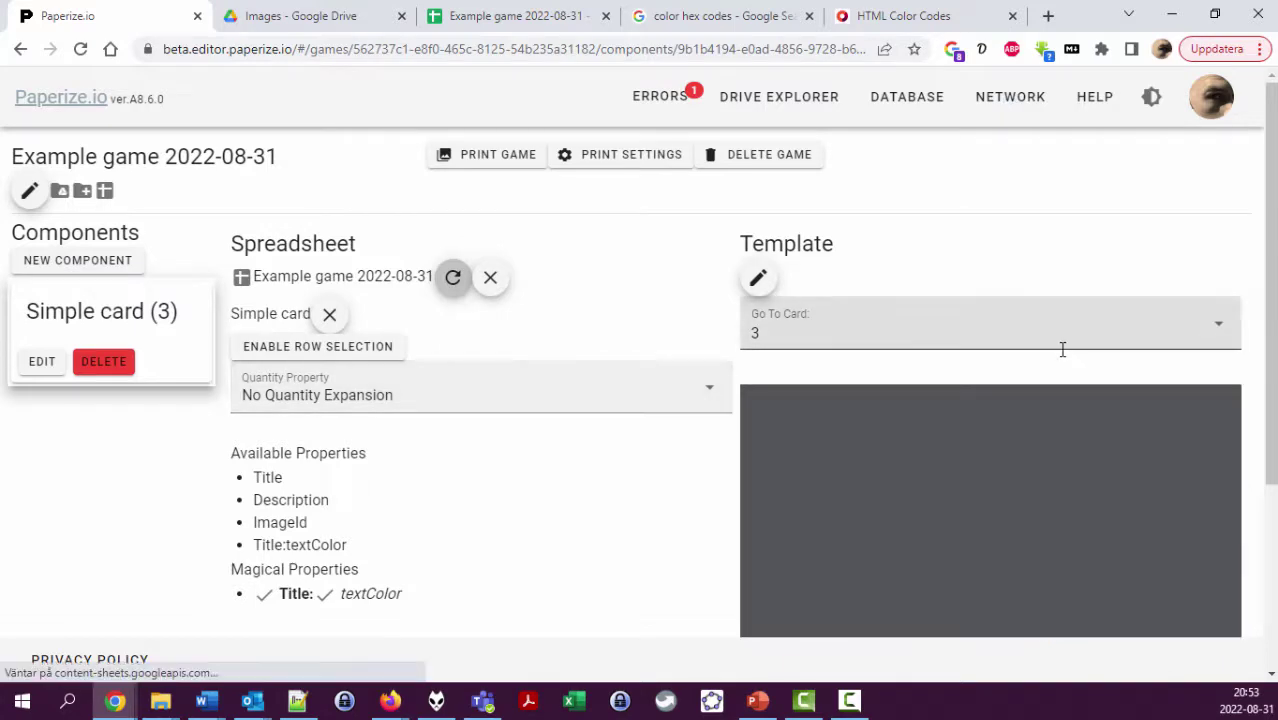
{"action": "scroll", "coordinate": [1000, 480], "scroll_direction": "down", "scroll_amount": 3}
{"action": "left_click", "coordinate": [947, 516]}
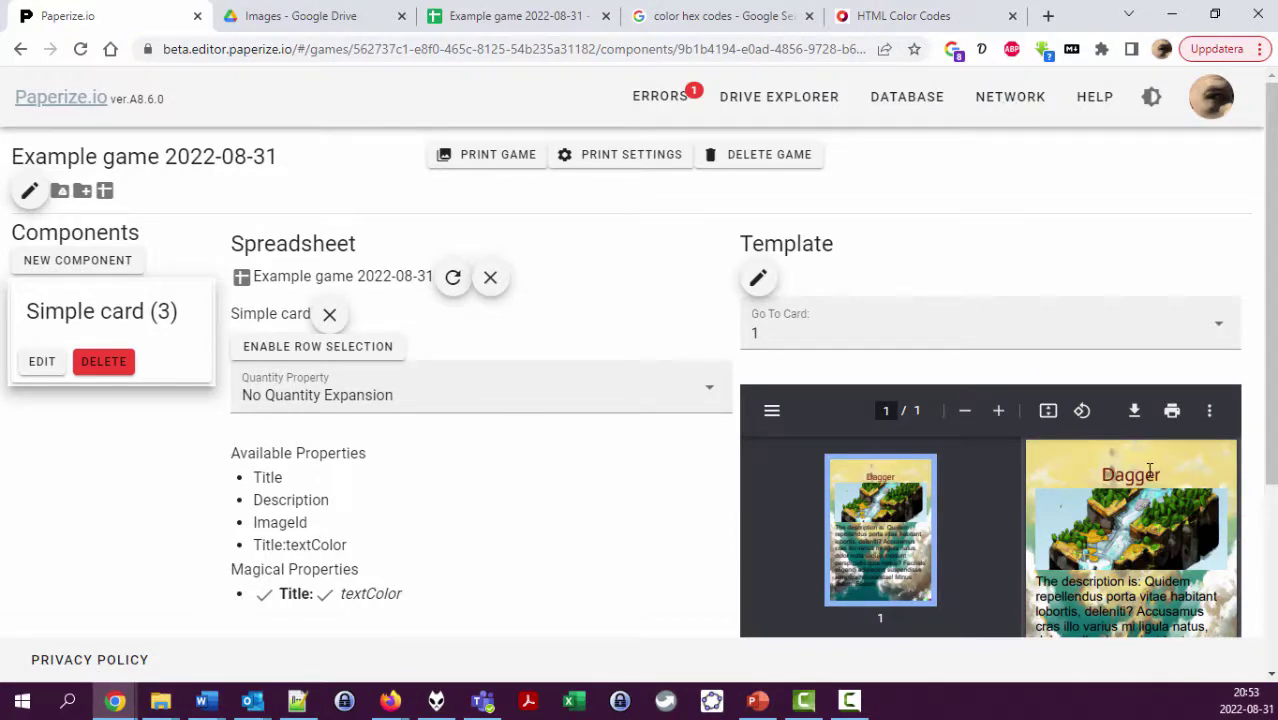
{"action": "left_click", "coordinate": [758, 283]}
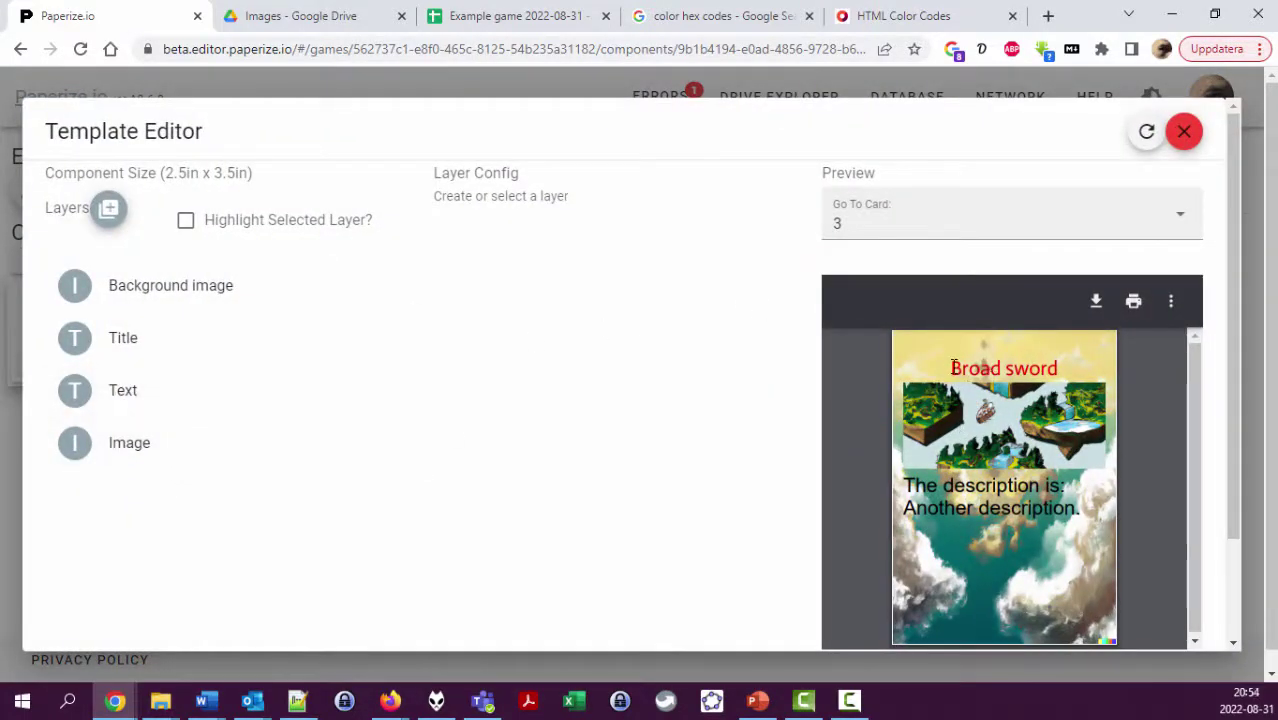
{"action": "left_click_drag", "start_coordinate": [963, 366], "coordinate": [1012, 410]}
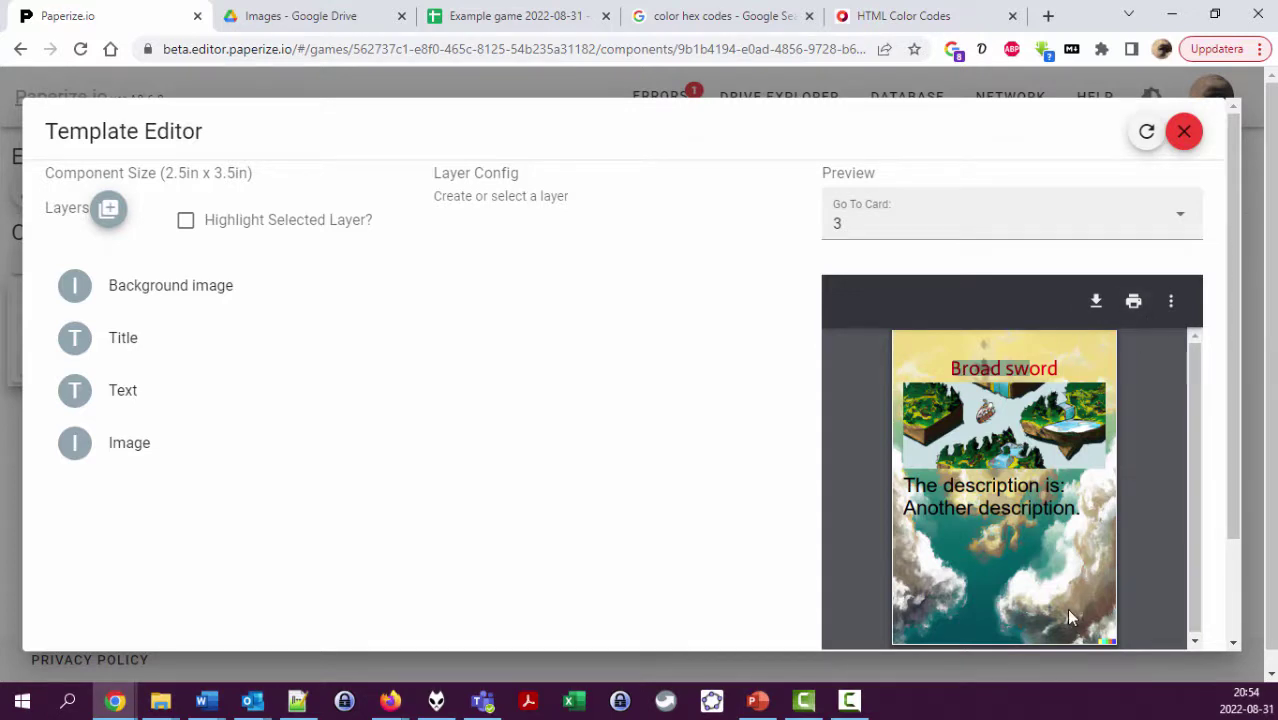
{"action": "left_click", "coordinate": [138, 398]}
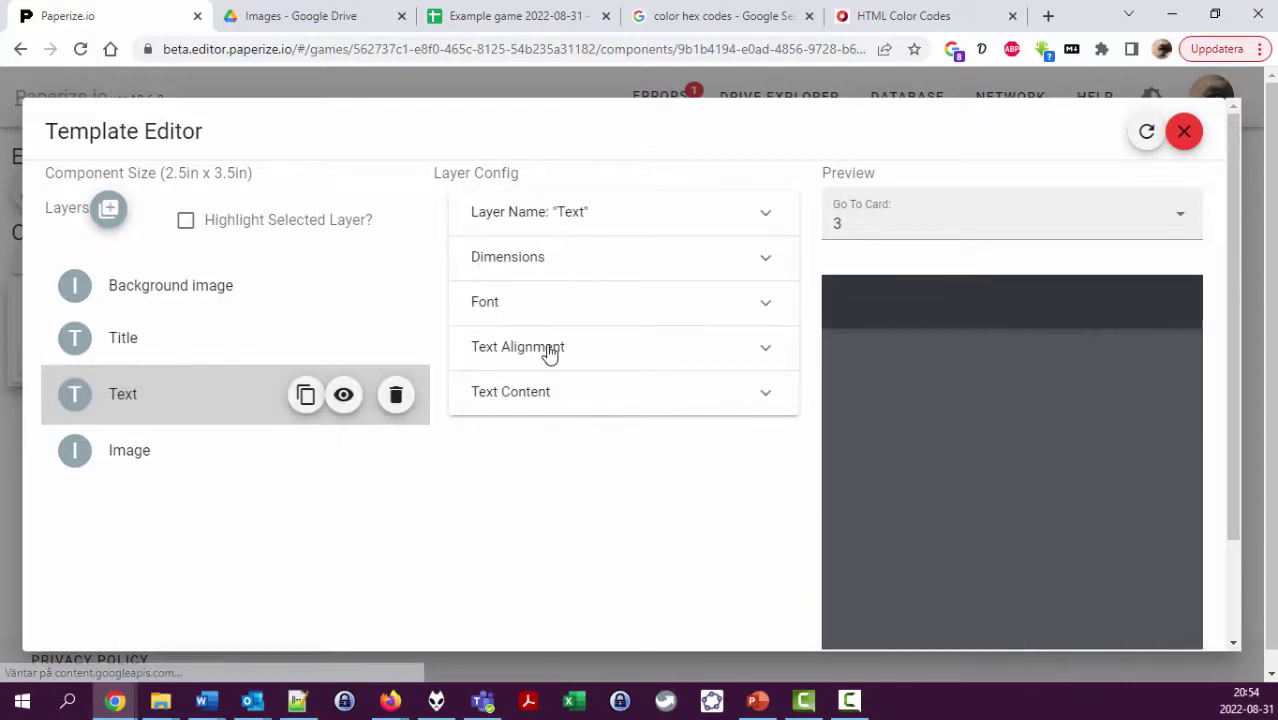
{"action": "left_click", "coordinate": [229, 460]}
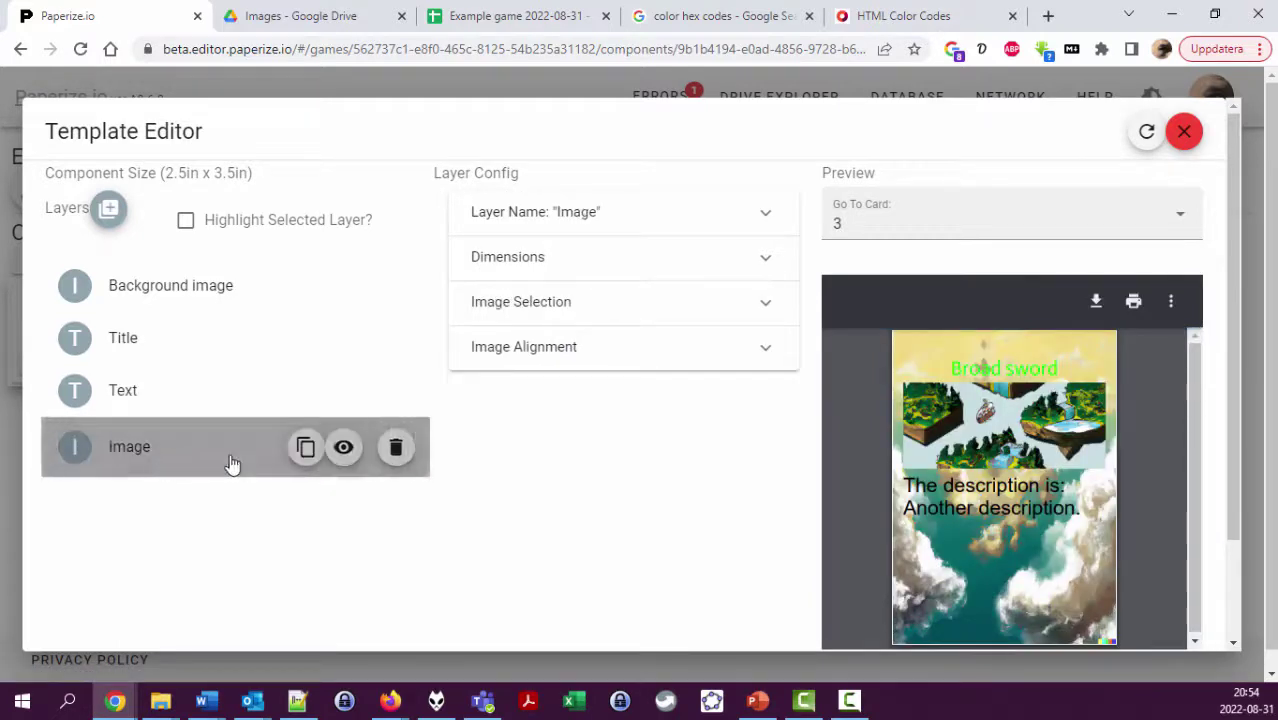
{"action": "left_click", "coordinate": [540, 347]}
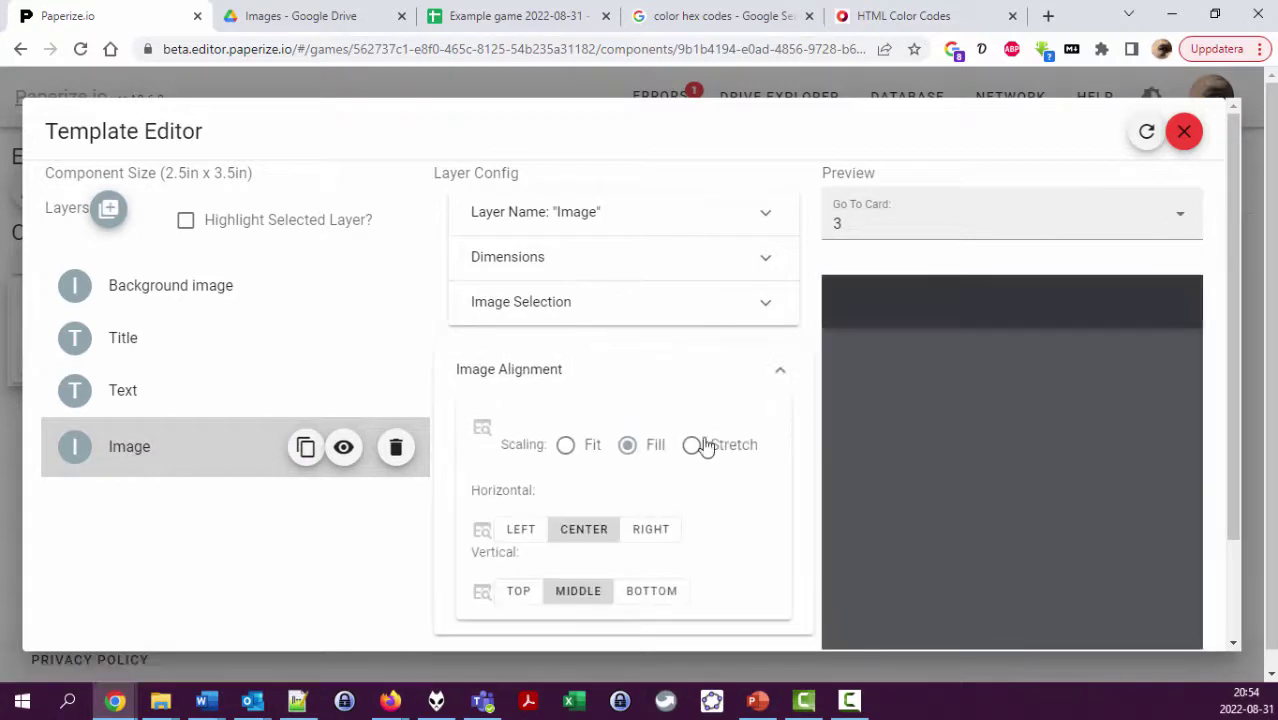
{"action": "scroll", "coordinate": [730, 465], "scroll_direction": "down", "scroll_amount": 2}
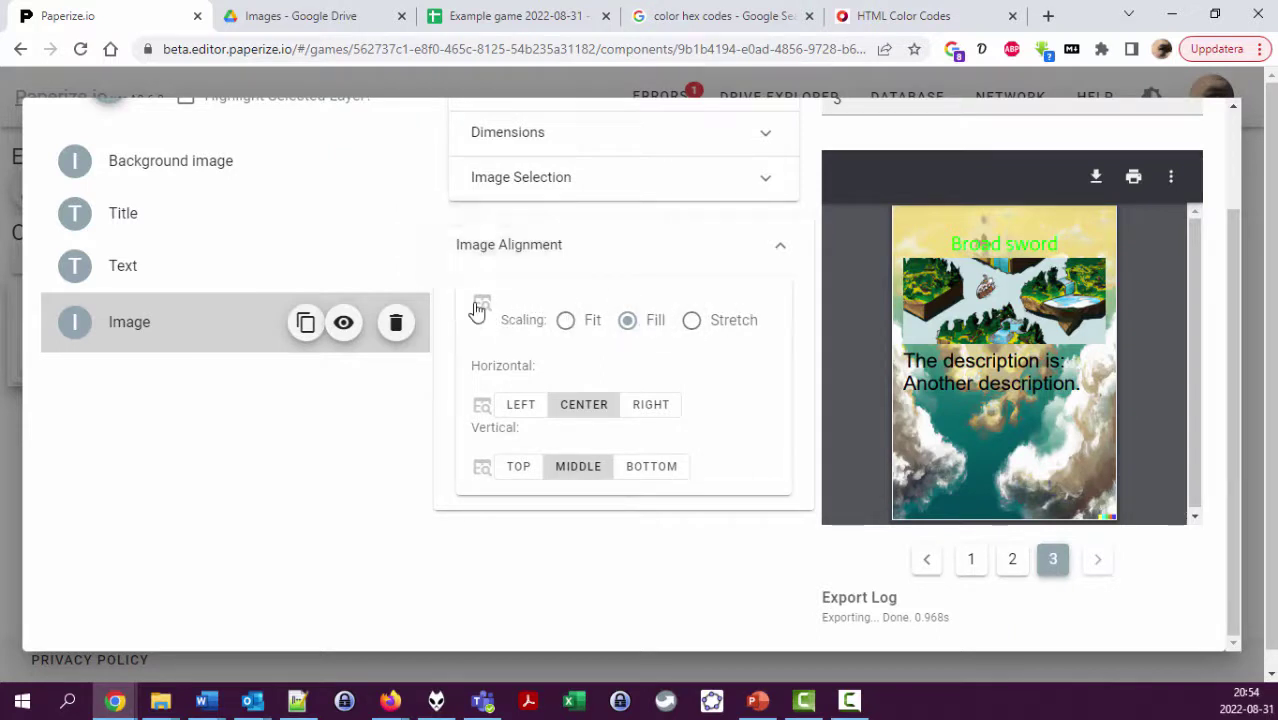
{"action": "mouse_move", "coordinate": [477, 311]}
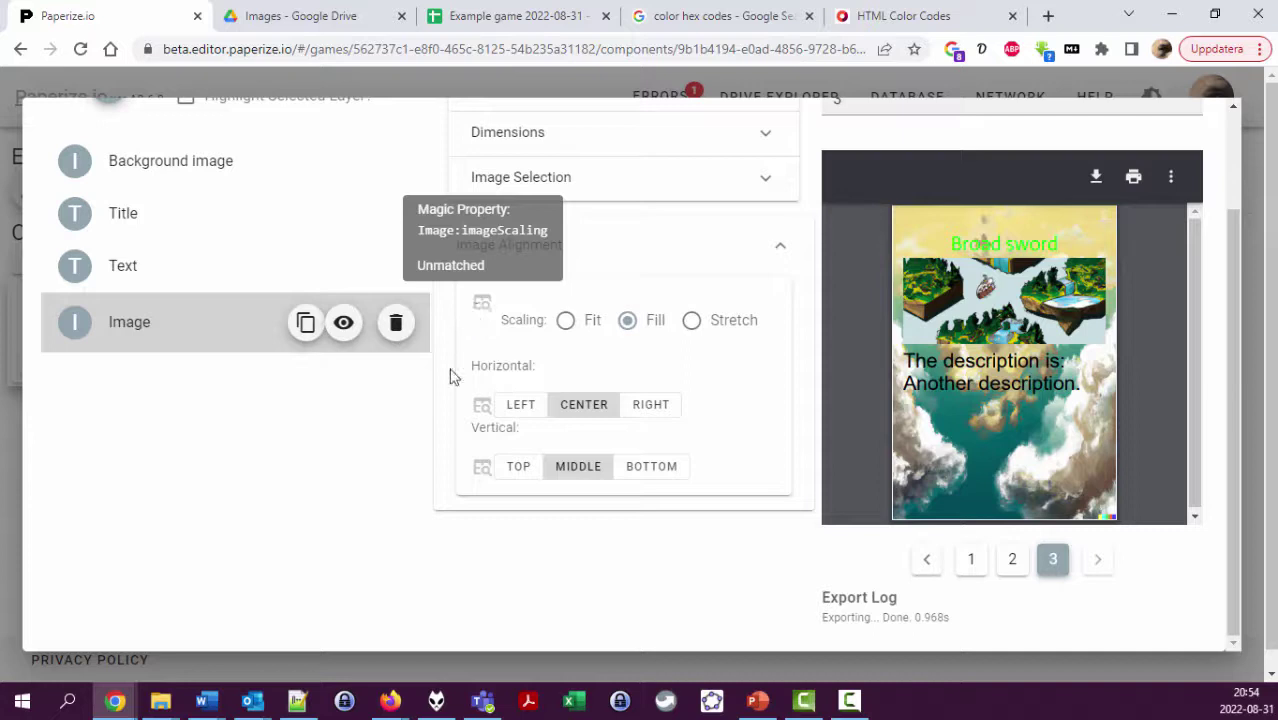
{"action": "scroll", "coordinate": [287, 522], "scroll_direction": "up", "scroll_amount": 2}
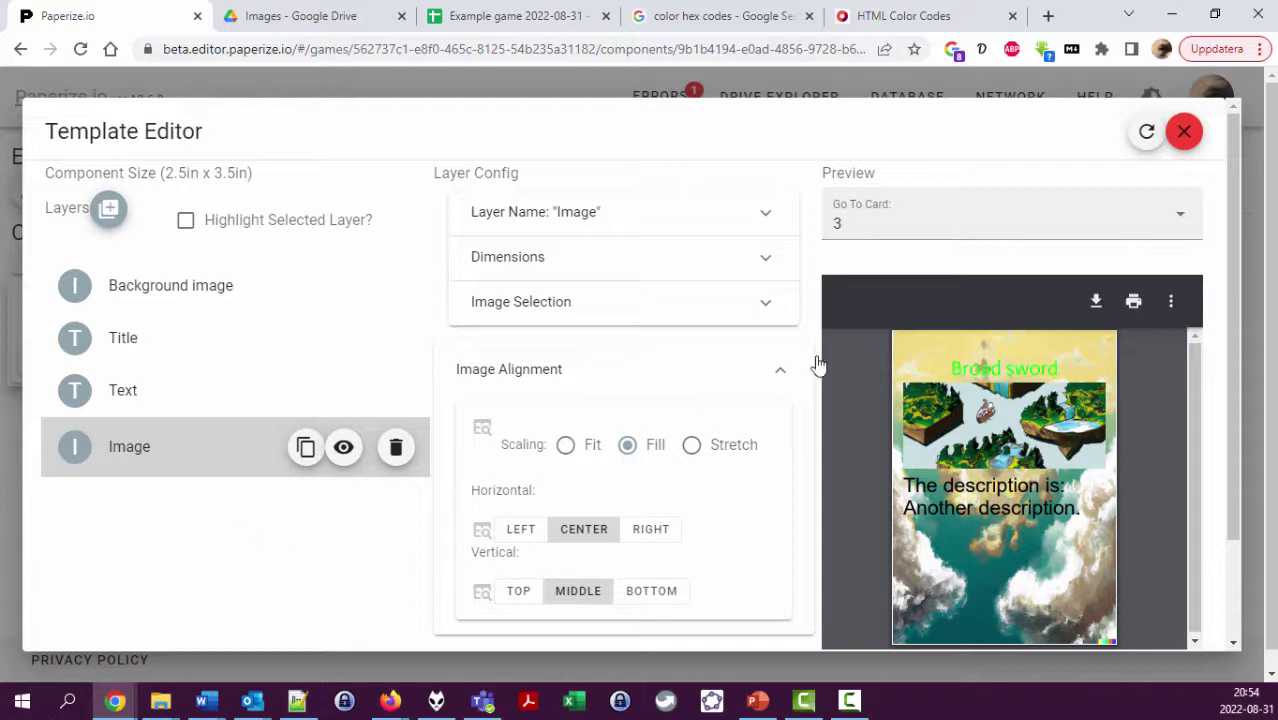
{"action": "left_click", "coordinate": [779, 372]}
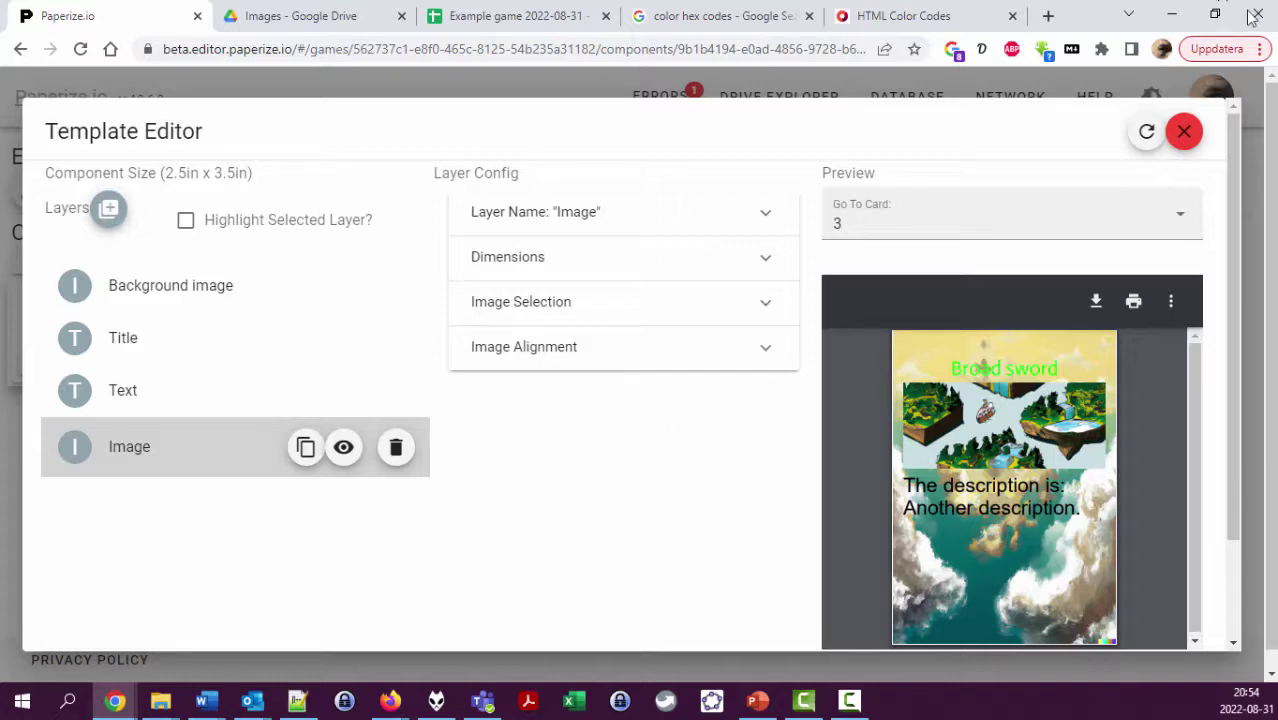
{"action": "left_click", "coordinate": [1184, 131]}
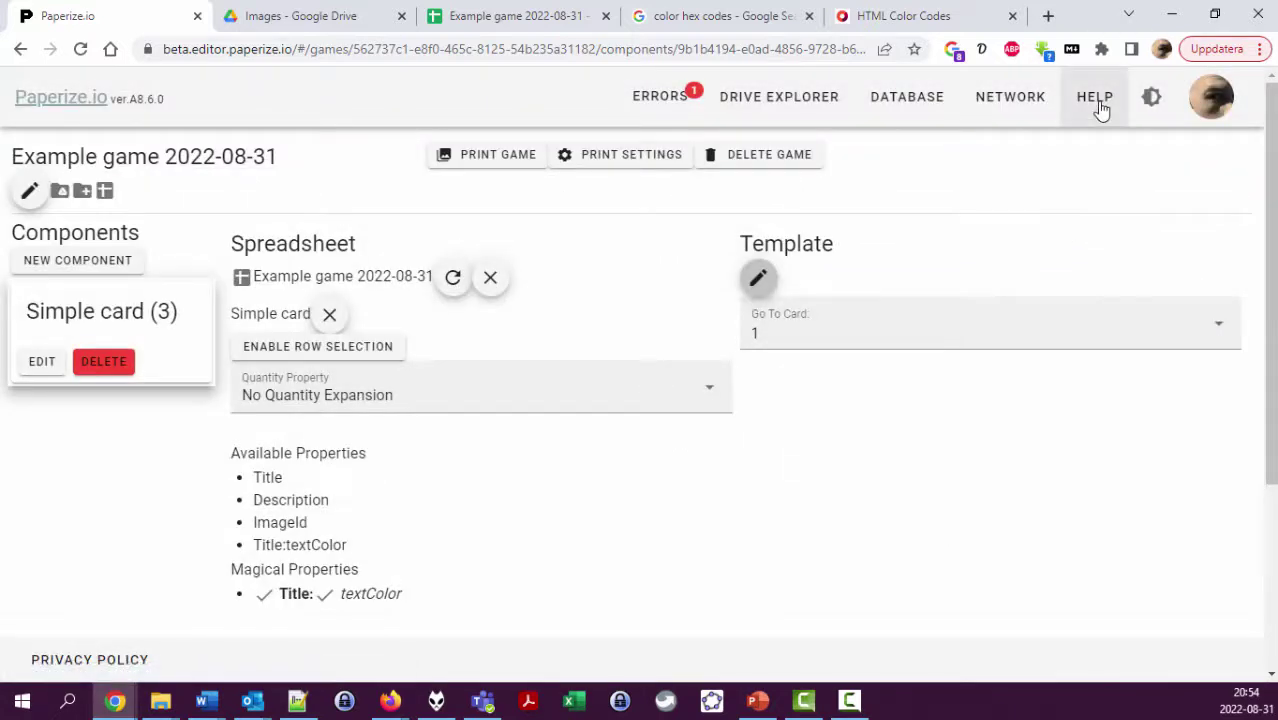
{"action": "left_click", "coordinate": [1098, 104]}
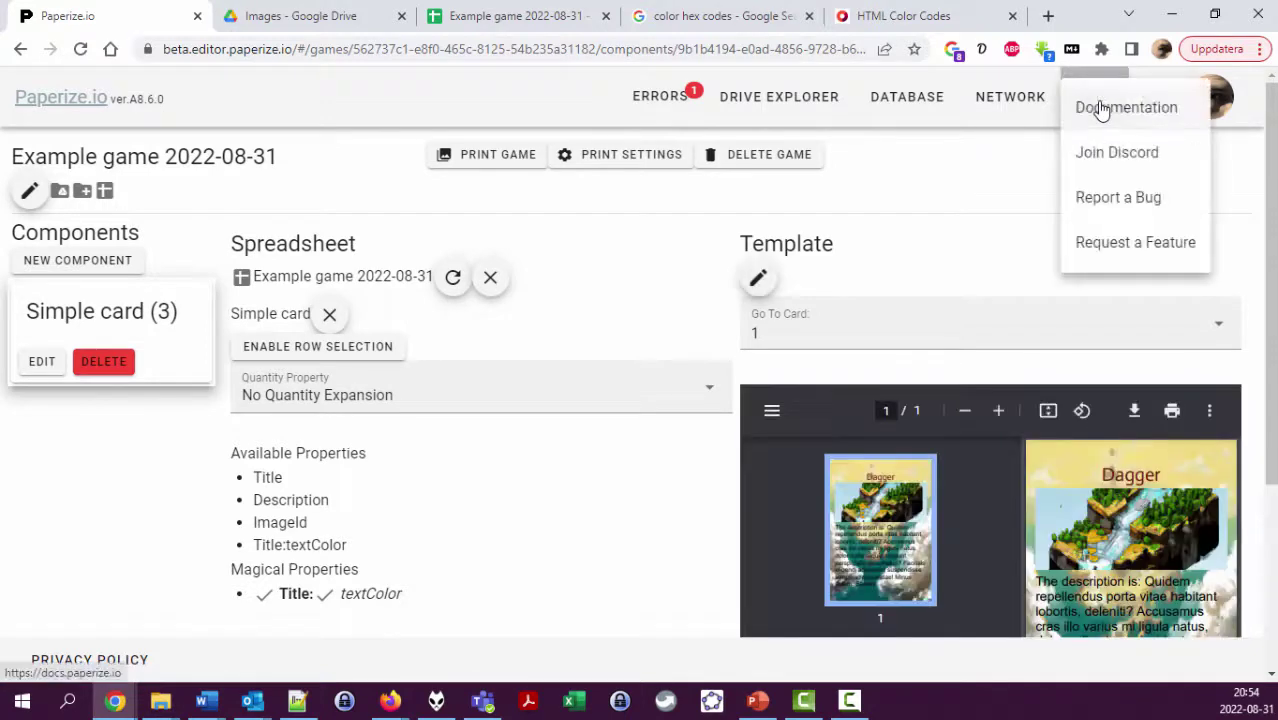
{"action": "left_click", "coordinate": [1132, 108]}
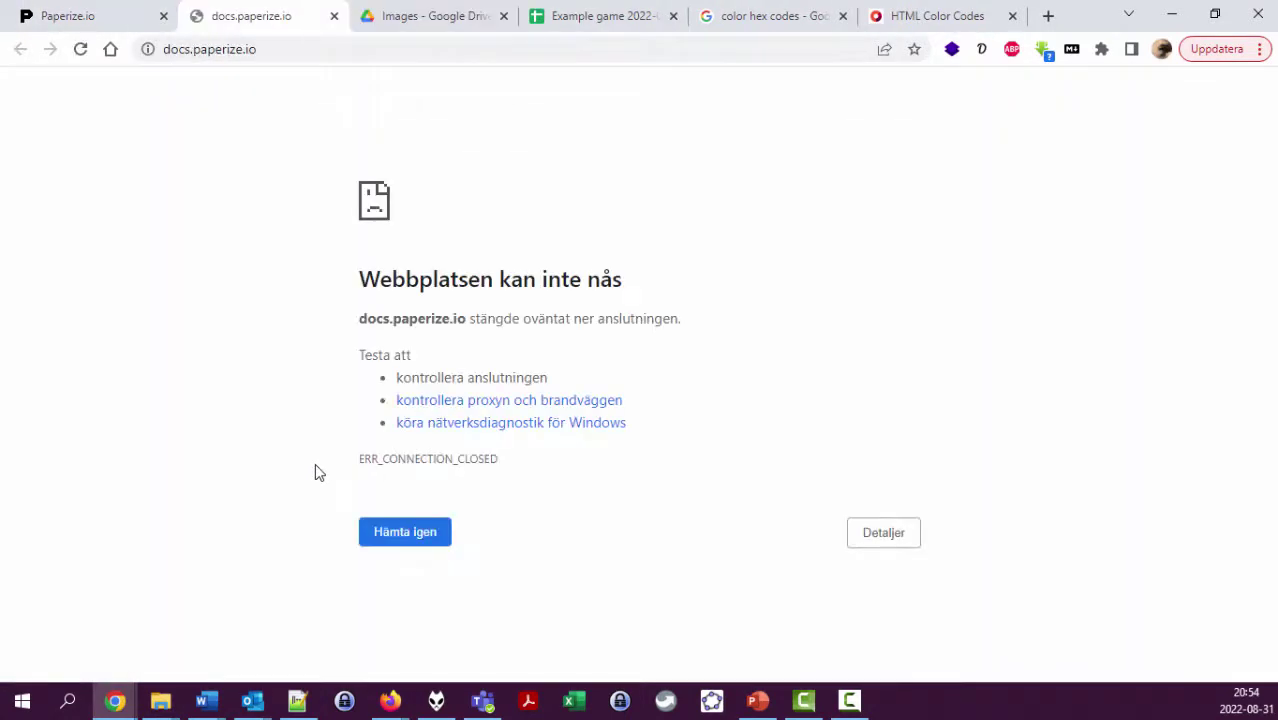
{"action": "left_click", "coordinate": [335, 16]}
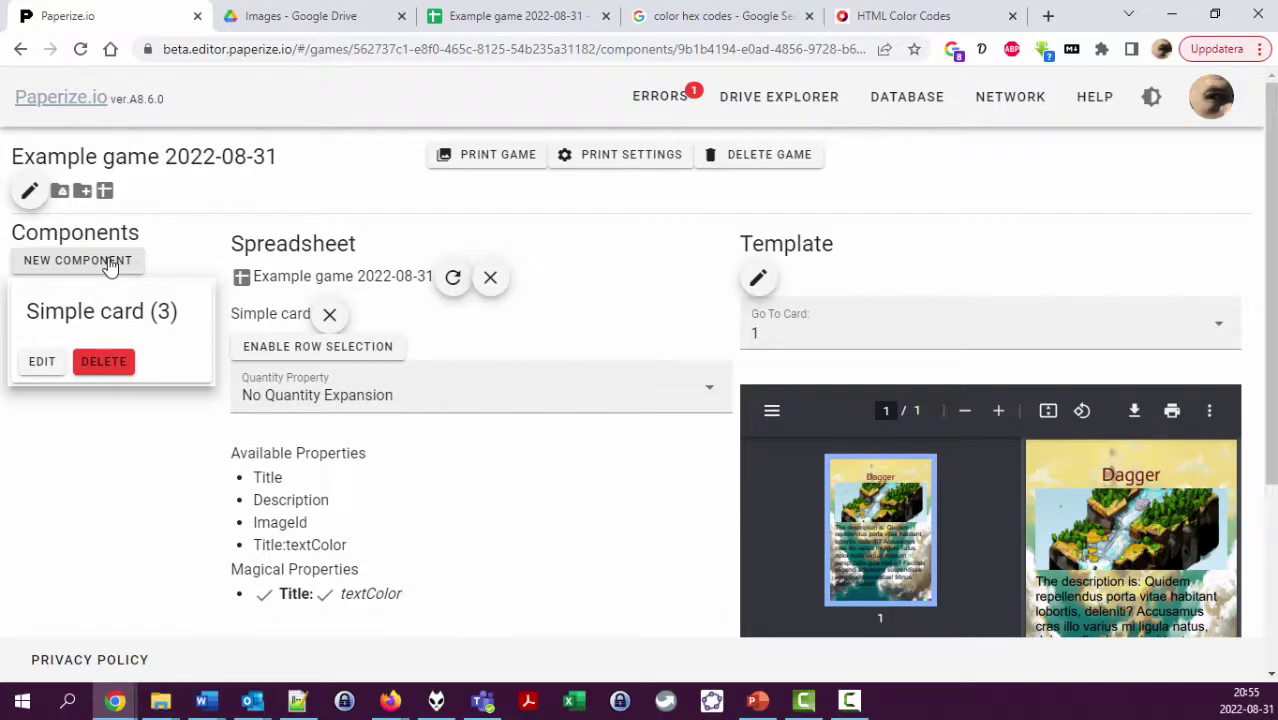
- Create a blank component titled 'Another card' and view its new empty worksheet in Sheets
{"action": "left_click", "coordinate": [41, 363]}
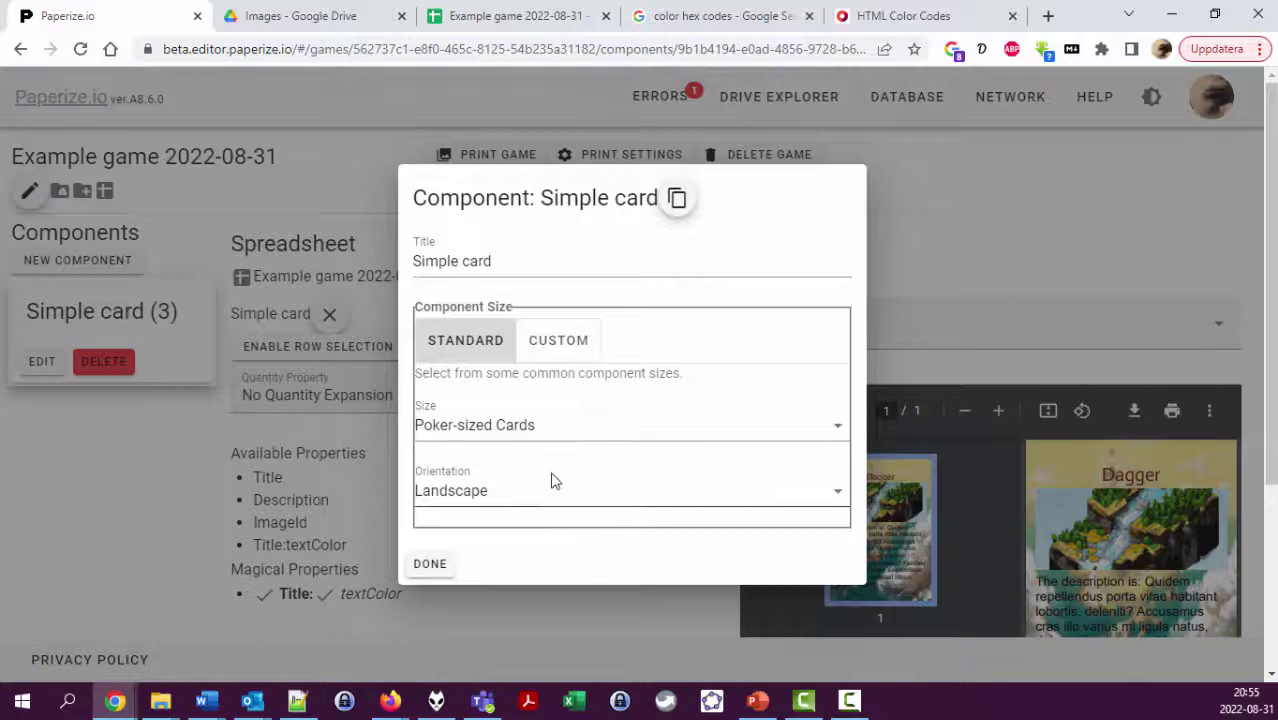
{"action": "left_click", "coordinate": [946, 248]}
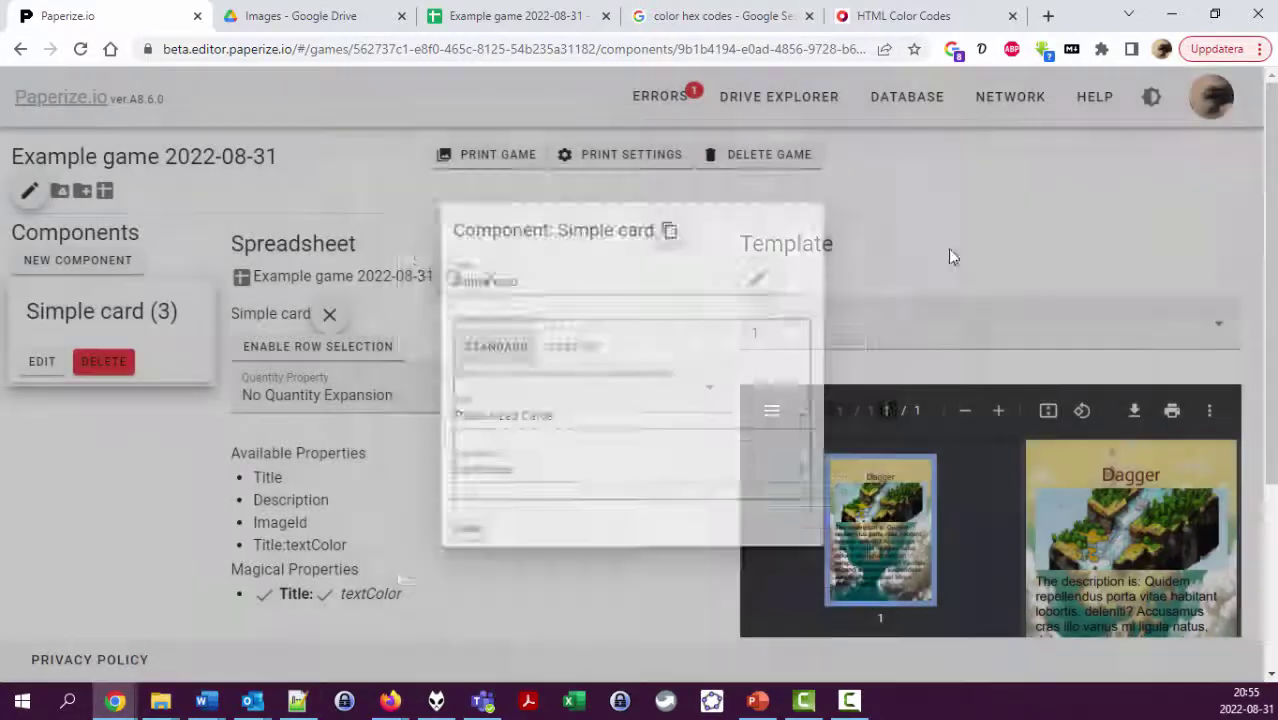
{"action": "left_click", "coordinate": [80, 260]}
{"action": "left_click", "coordinate": [513, 326]}
{"action": "type", "text": "Ano"}
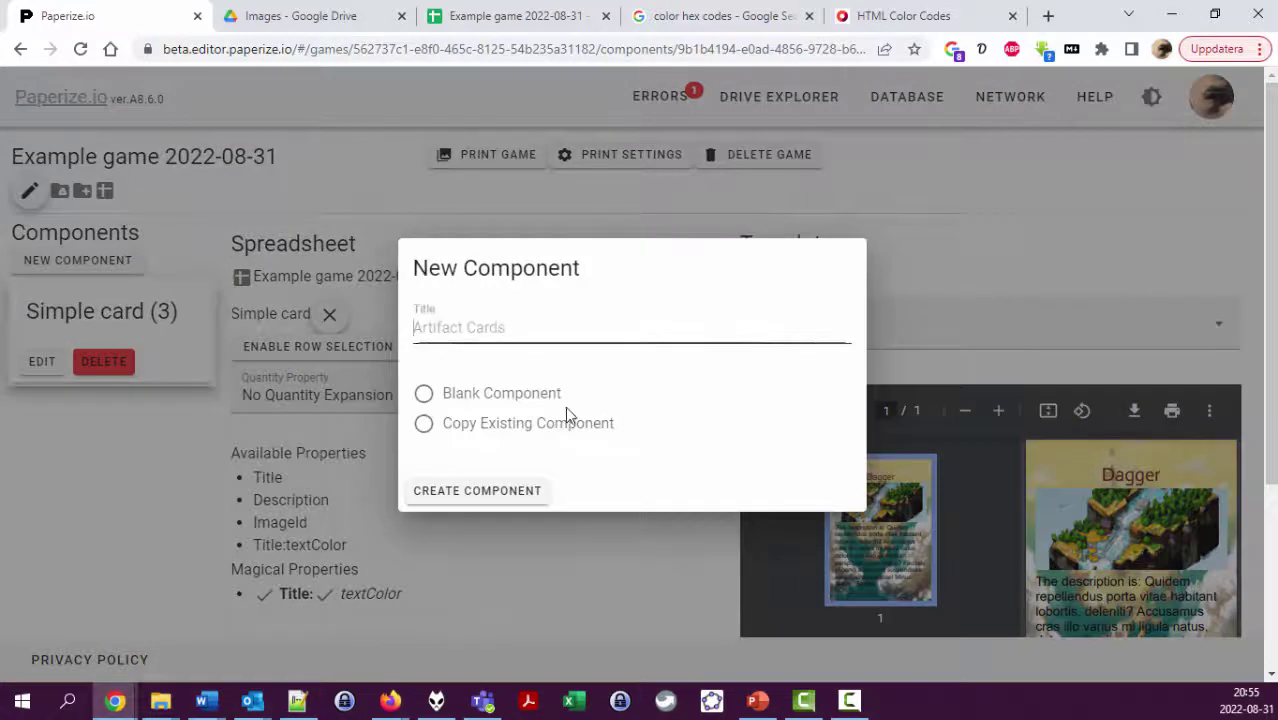
{"action": "type", "text": "ther card"}
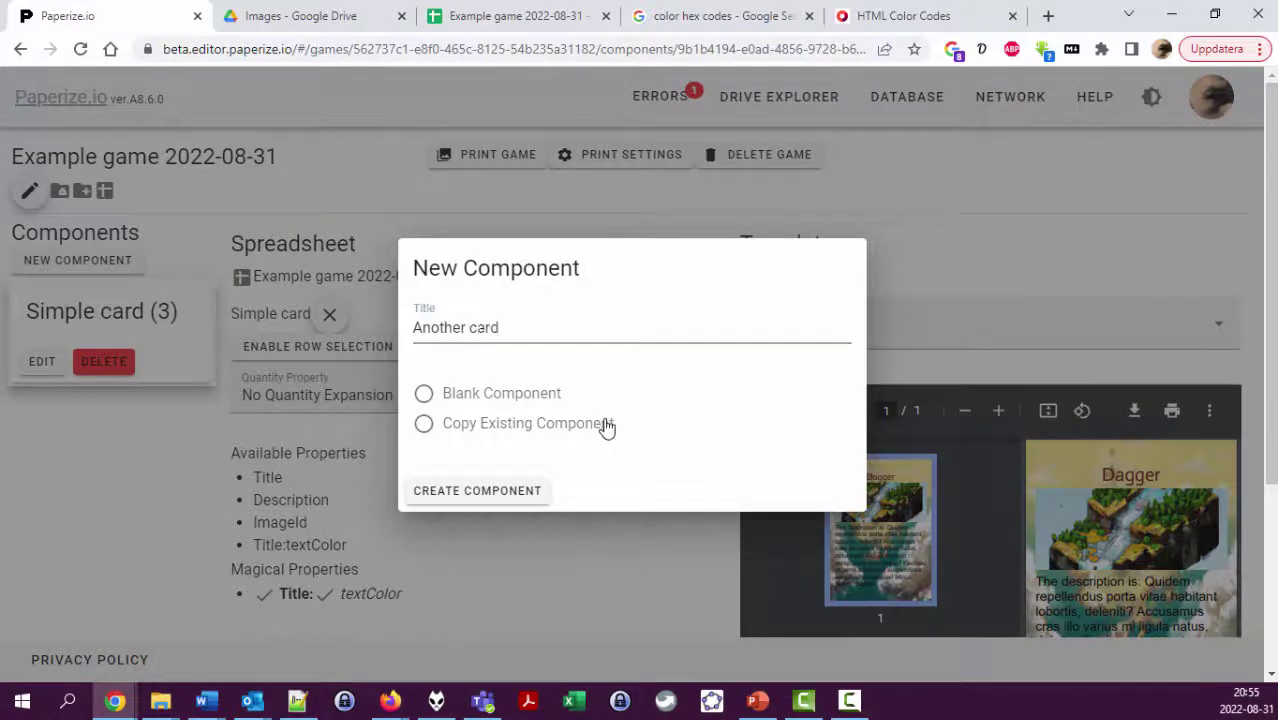
{"action": "left_click", "coordinate": [500, 397]}
{"action": "left_click", "coordinate": [491, 491]}
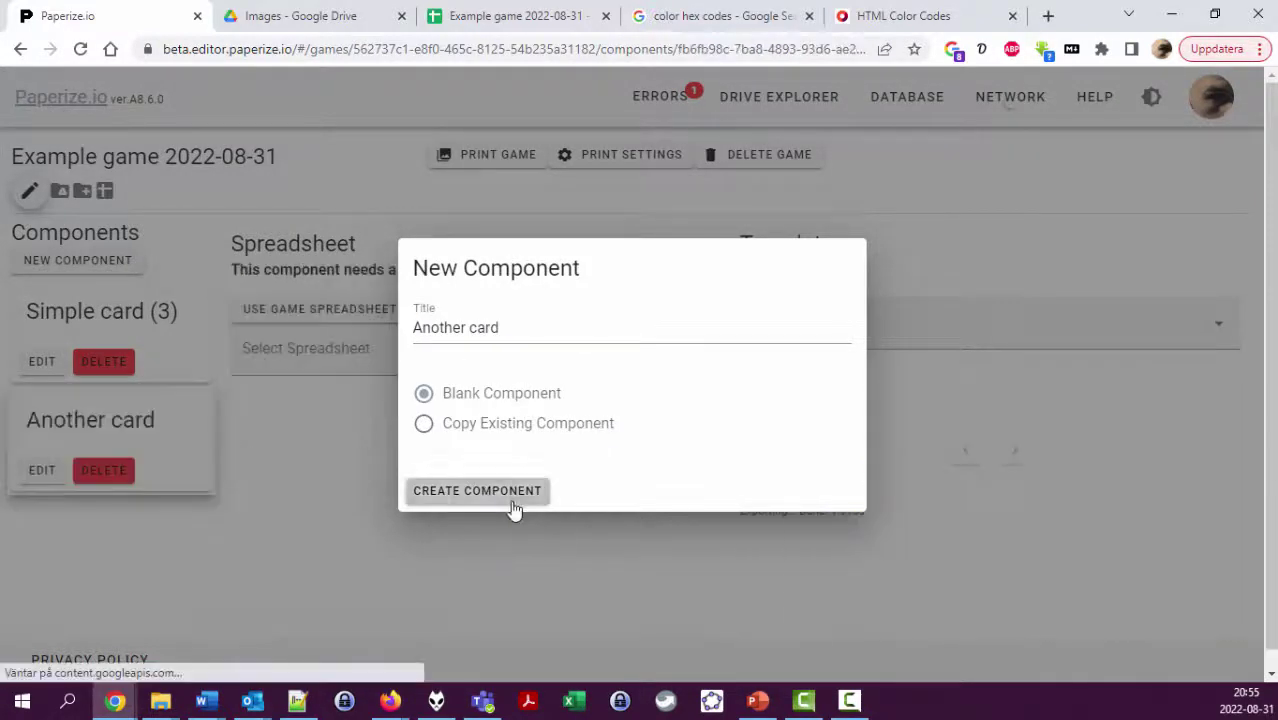
{"action": "left_click", "coordinate": [492, 16]}
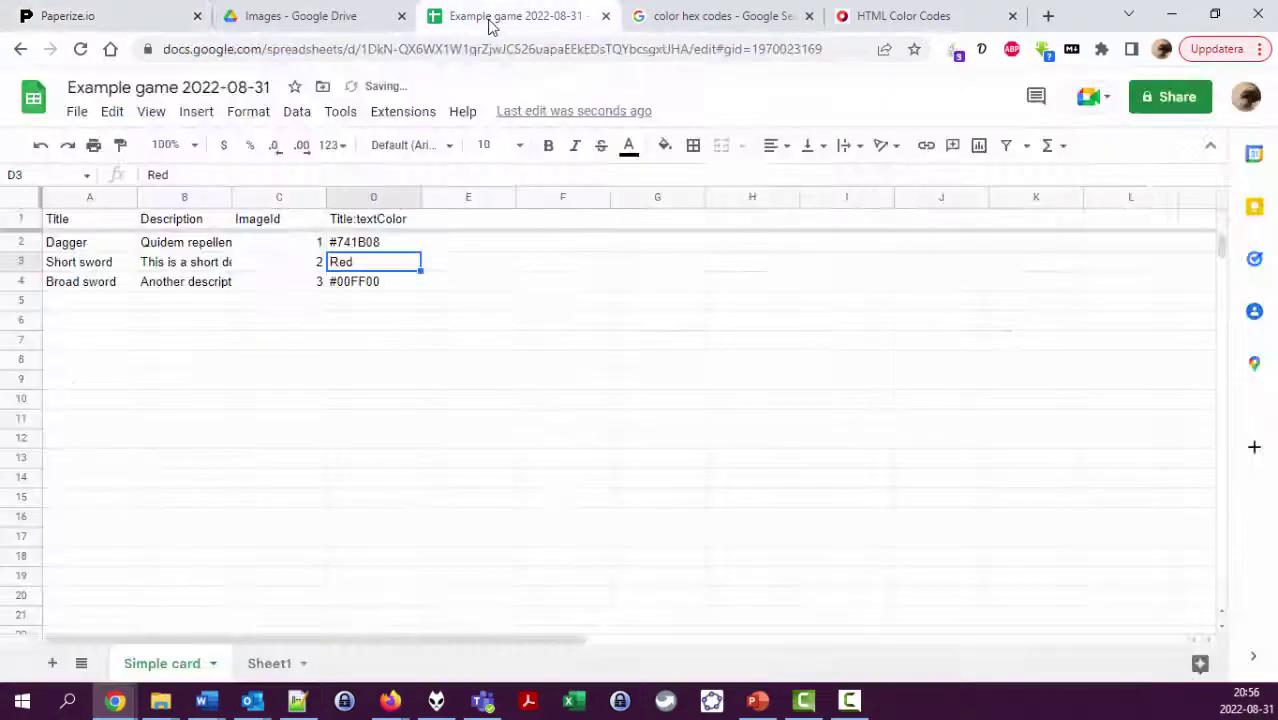
{"action": "left_click", "coordinate": [163, 664]}
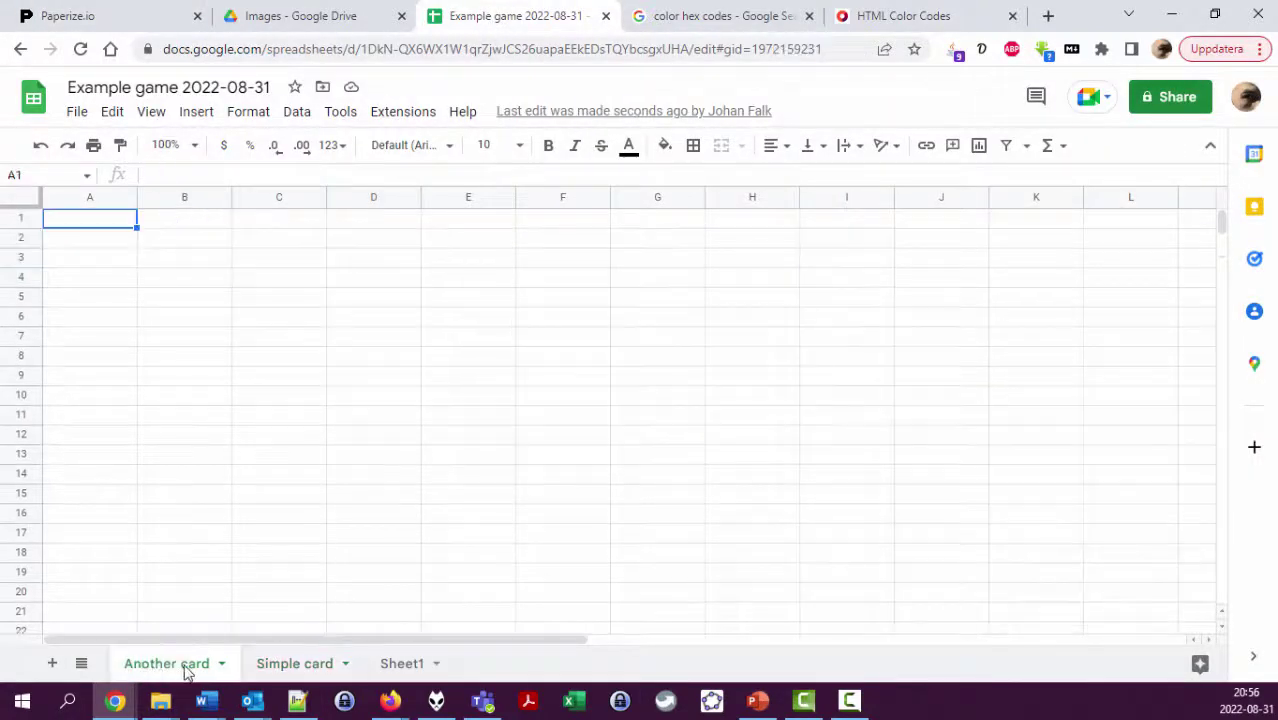
- Back in the game editor, swap the Another card component's worksheet from Another card to Simple card
{"action": "left_click", "coordinate": [112, 20]}
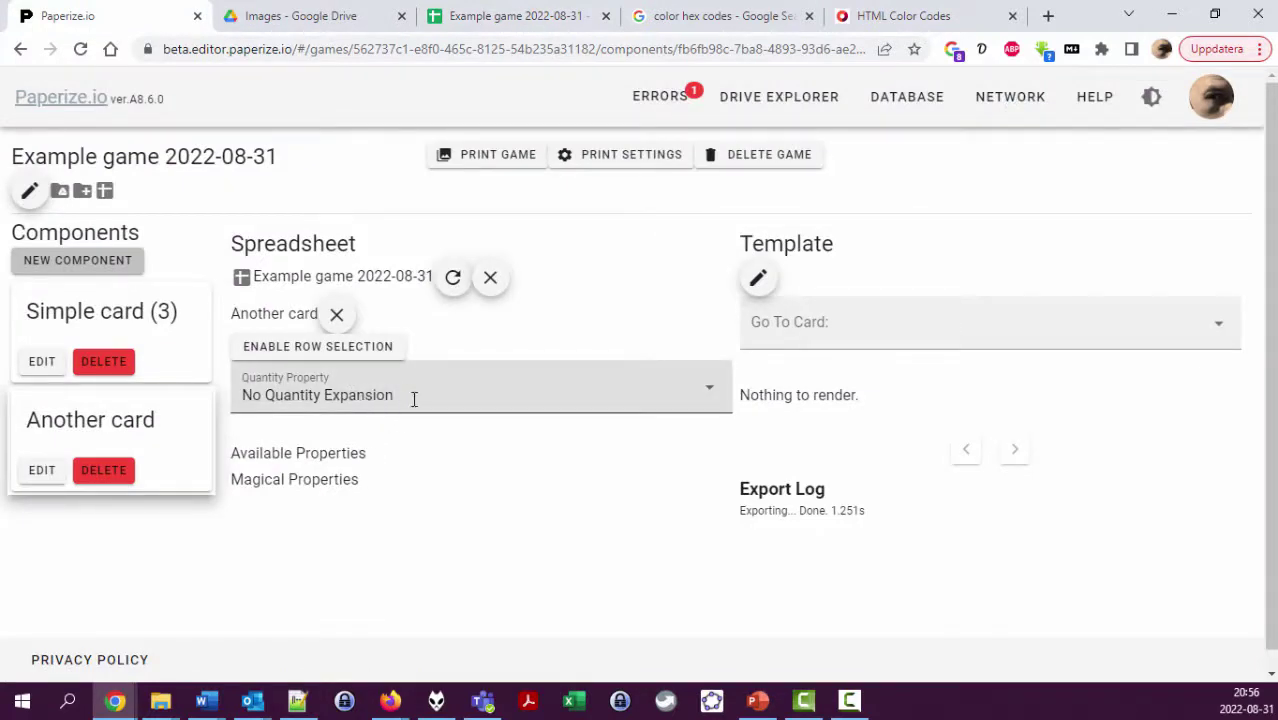
{"action": "left_click", "coordinate": [336, 314]}
{"action": "left_click", "coordinate": [364, 362]}
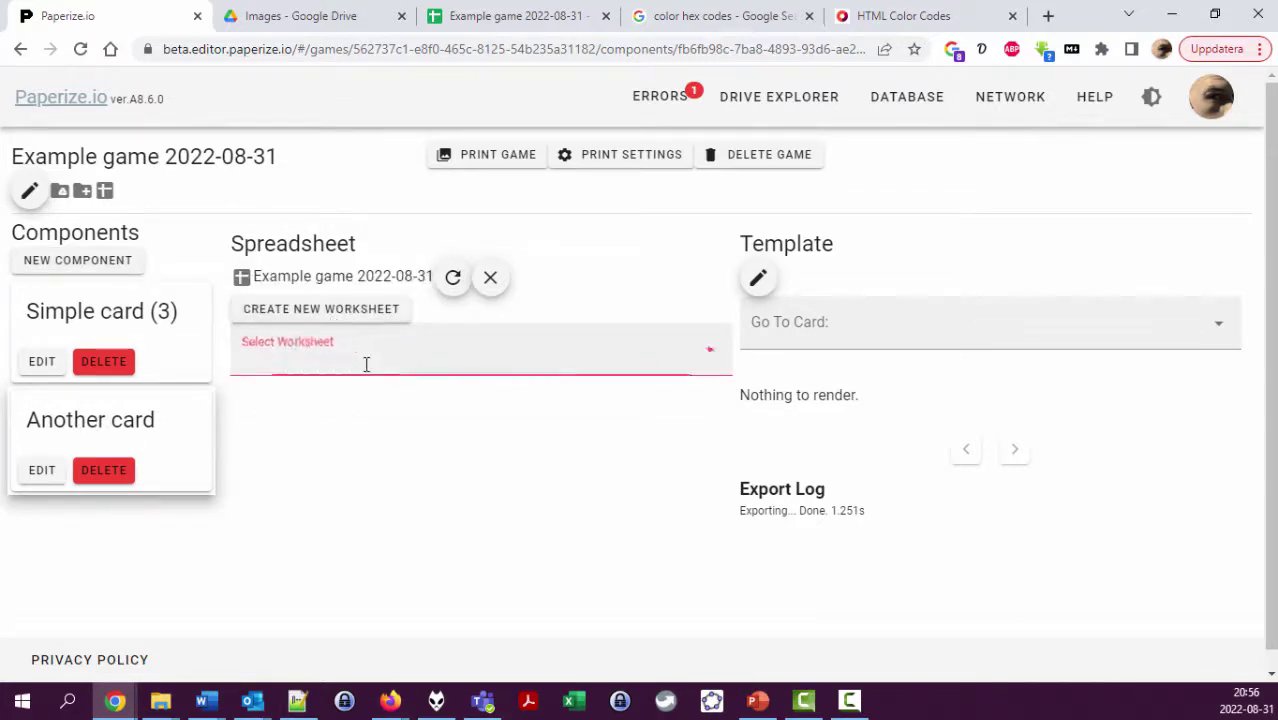
{"action": "left_click", "coordinate": [298, 403]}
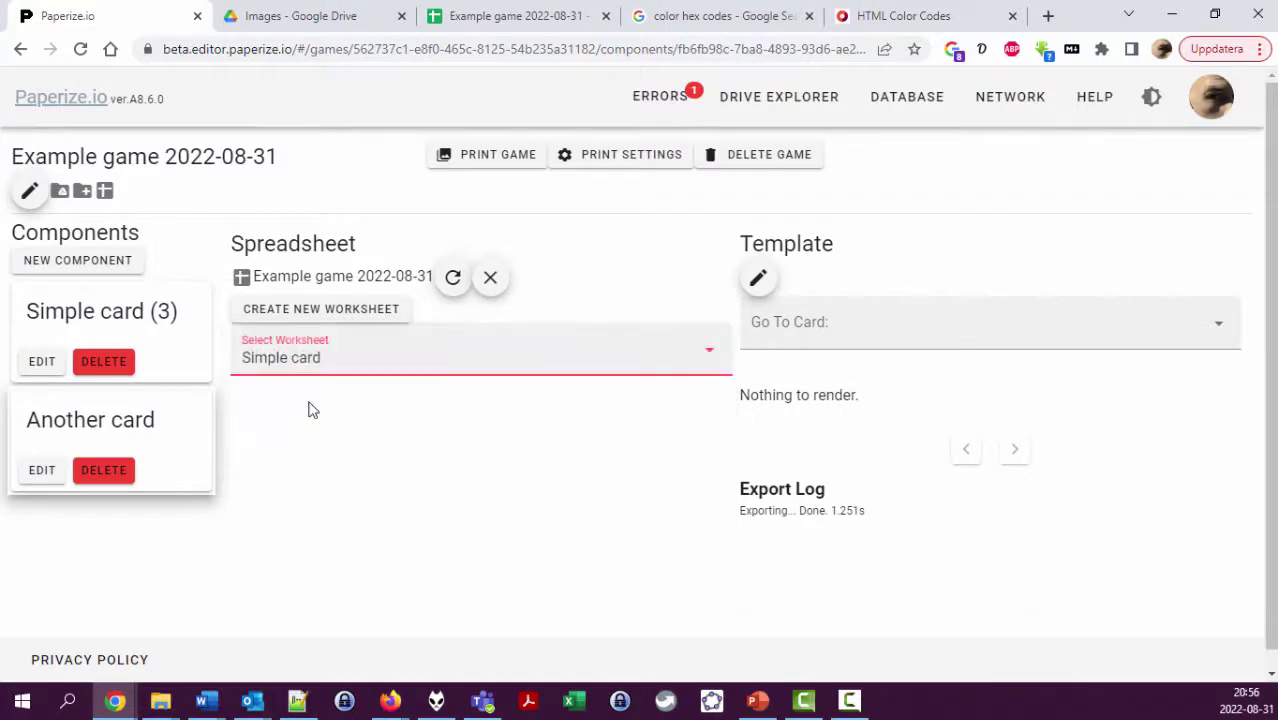